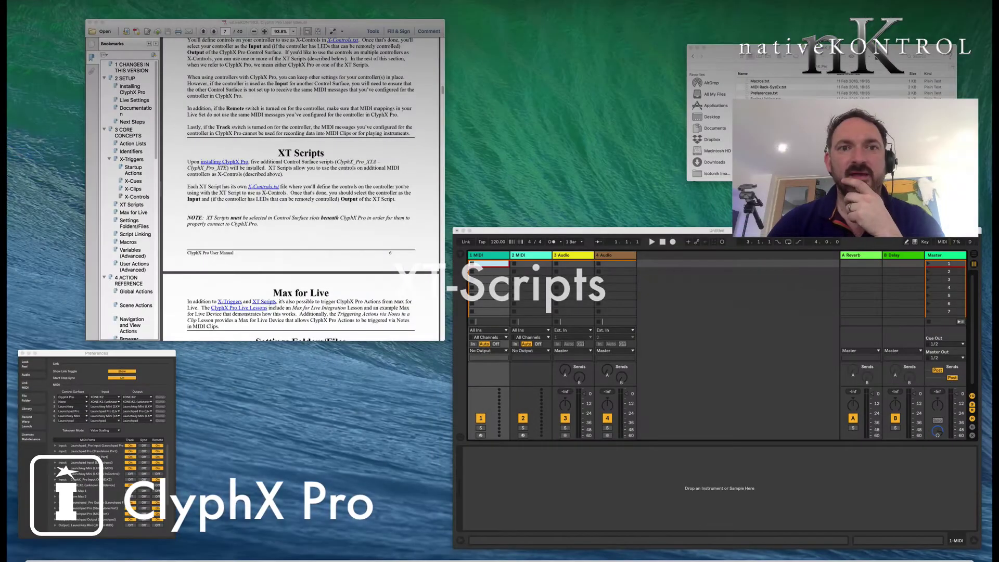
Read the XT Scripts section of the ClyphX Pro manual in Acrobat, then hide Acrobat
key("ctrl+Up")
left_click(305, 200)
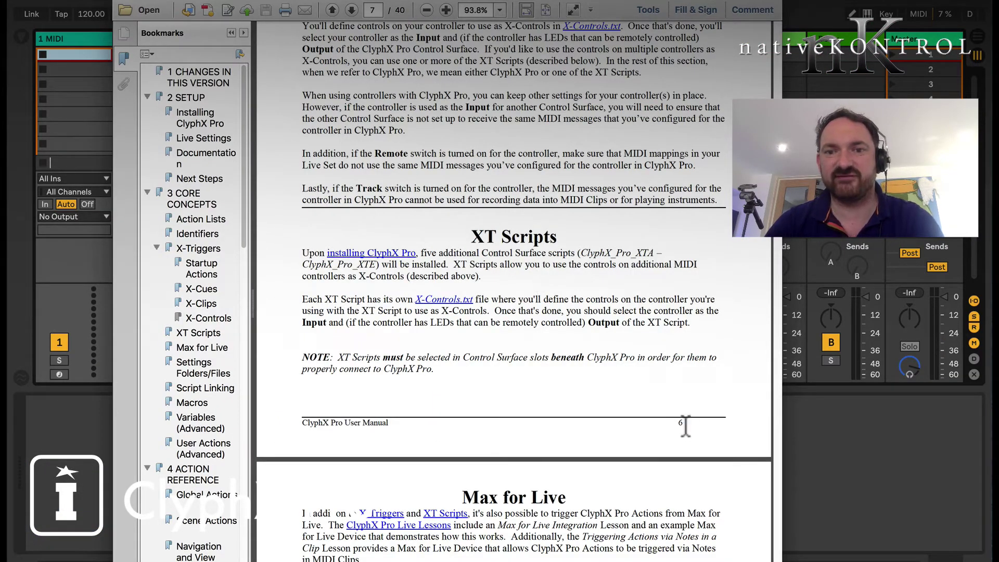
key("super+h")
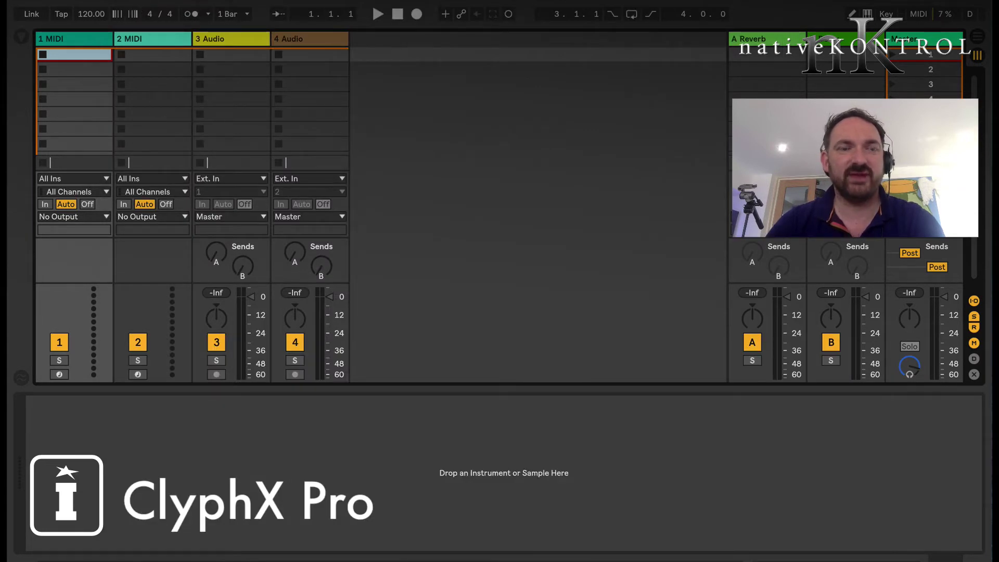
In Live's Preferences, change Control Surface 1 from ClyphX Pro to None
key("ctrl+Up")
left_click(85, 156)
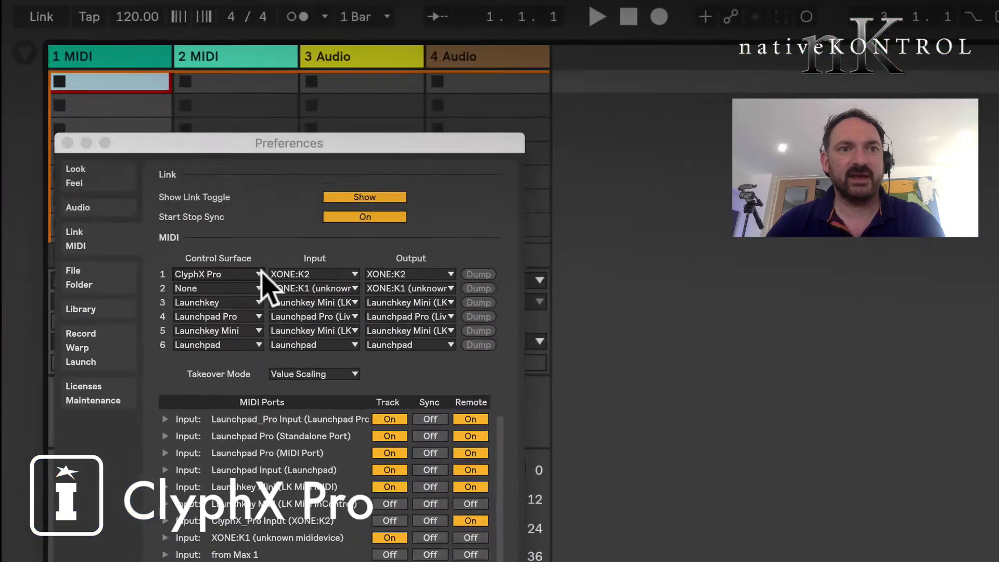
left_click(259, 273)
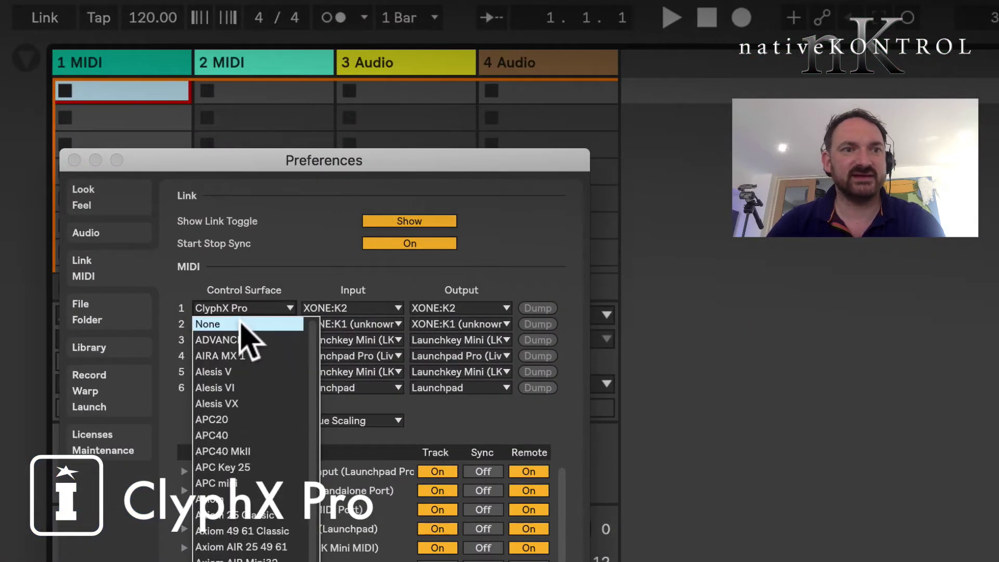
left_click(243, 325)
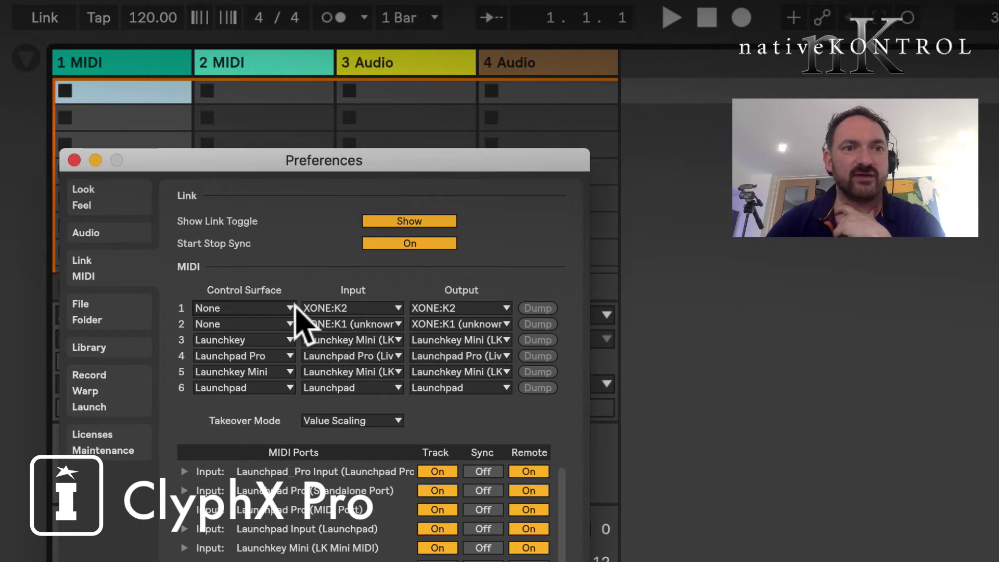
key("ctrl+Up")
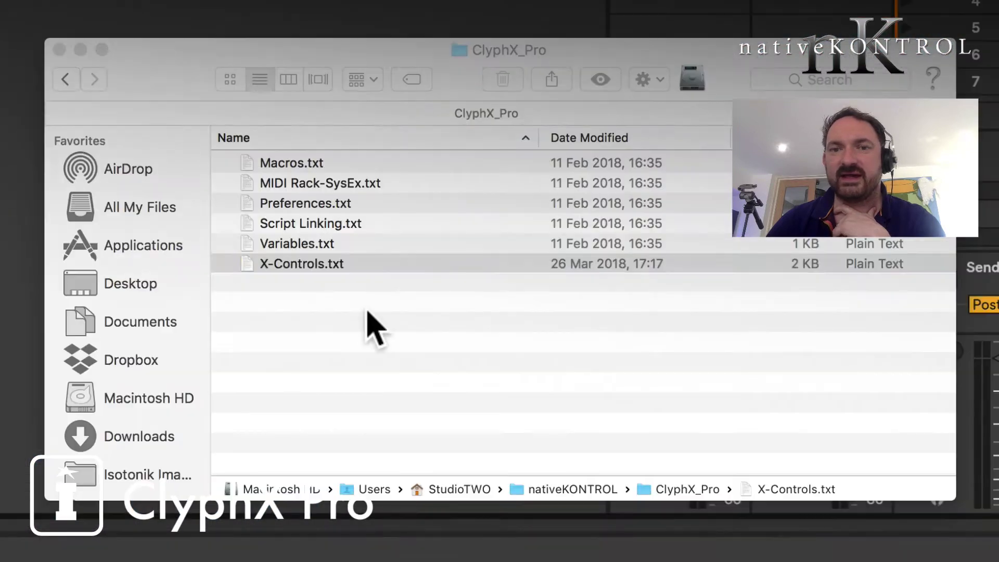
Open the ClyphX_Pro folder's X-Controls.txt in TextEdit, scroll through its notes, and close it
left_click(307, 264)
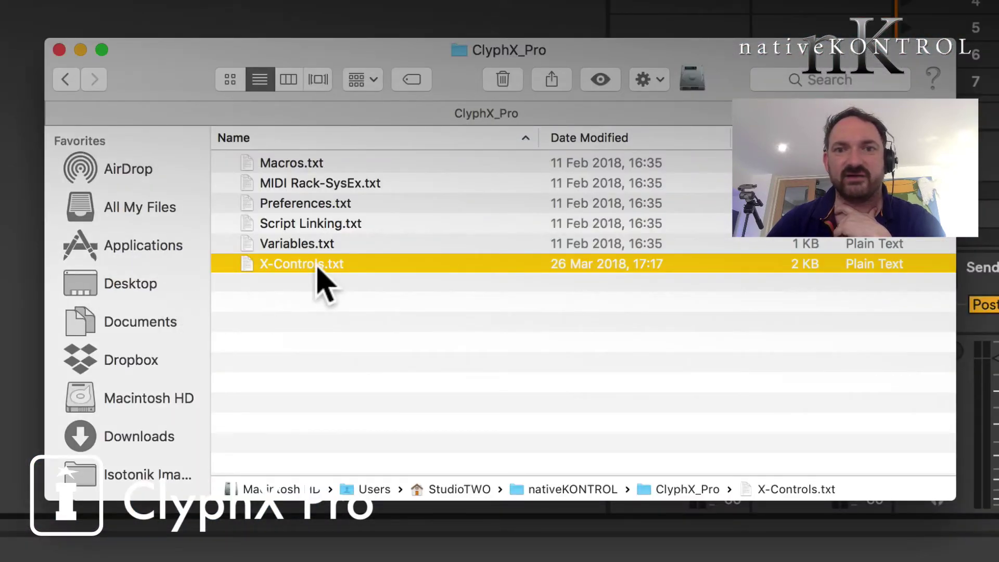
double_click(318, 266)
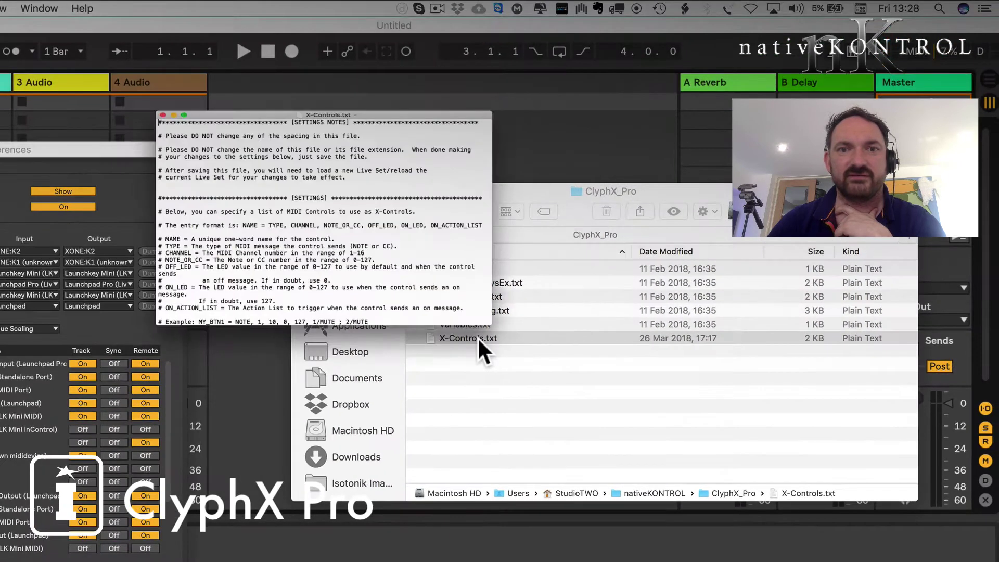
scroll(275, 102, "down", 10)
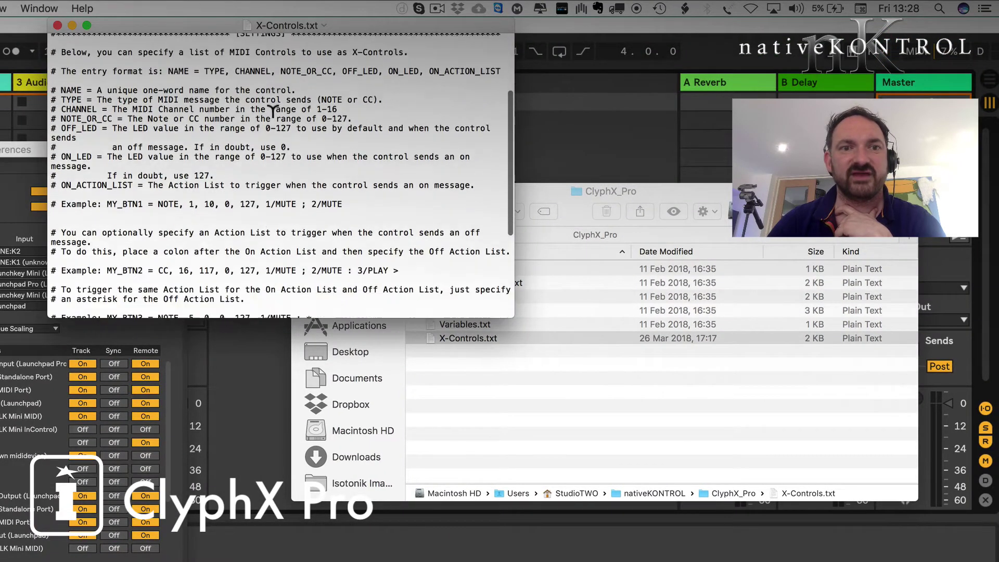
scroll(273, 112, "down", 2)
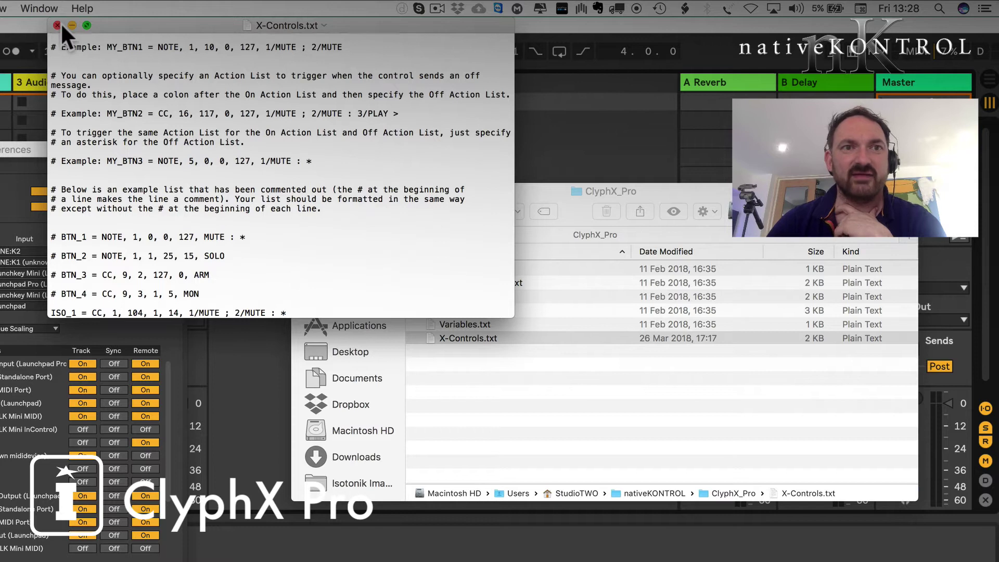
key("super+w")
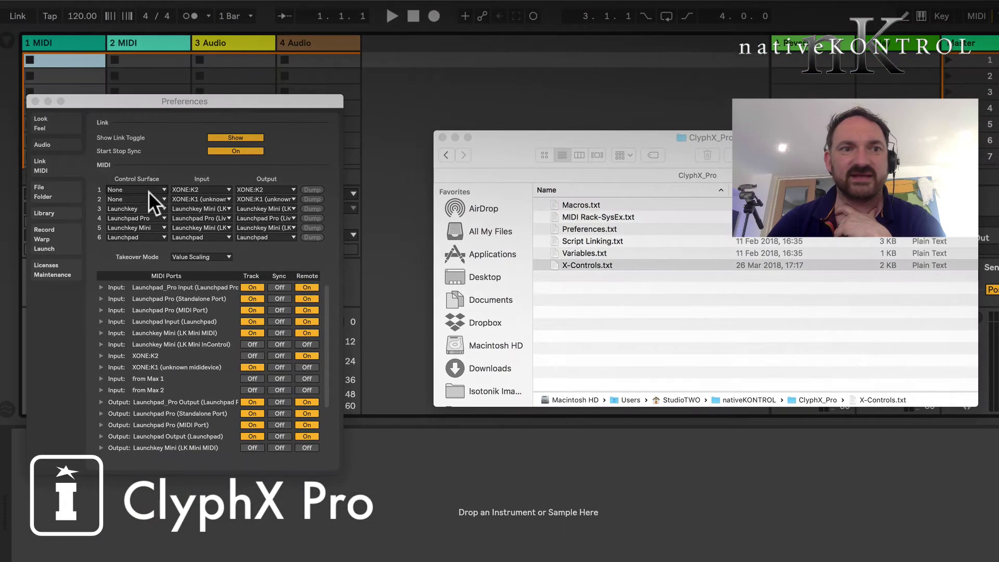
Assign ClyphX Pro to Control Surface 1, ClyphX Pro XTA to 2 and ClyphX Pro XTB to 3
left_click(148, 187)
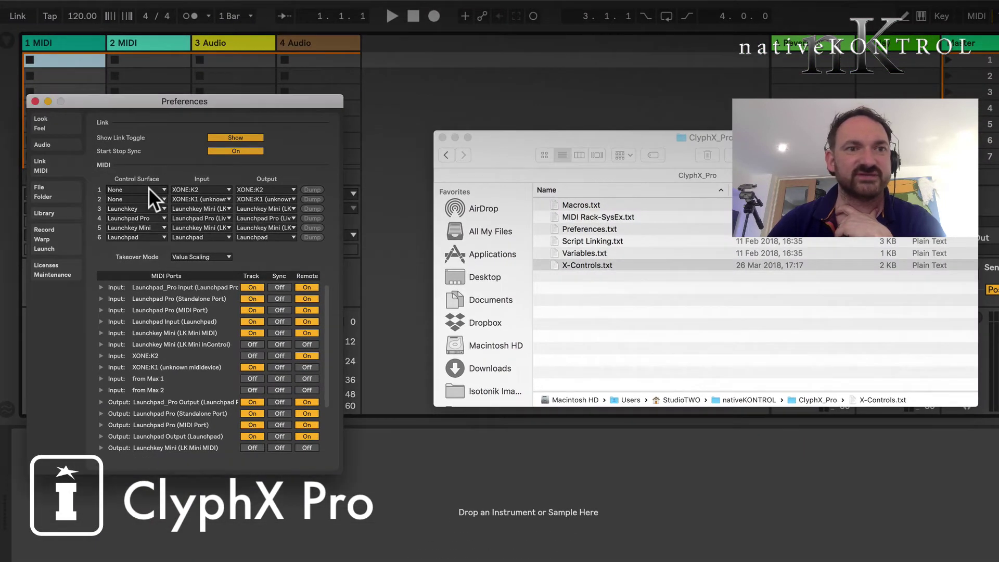
left_click(162, 188)
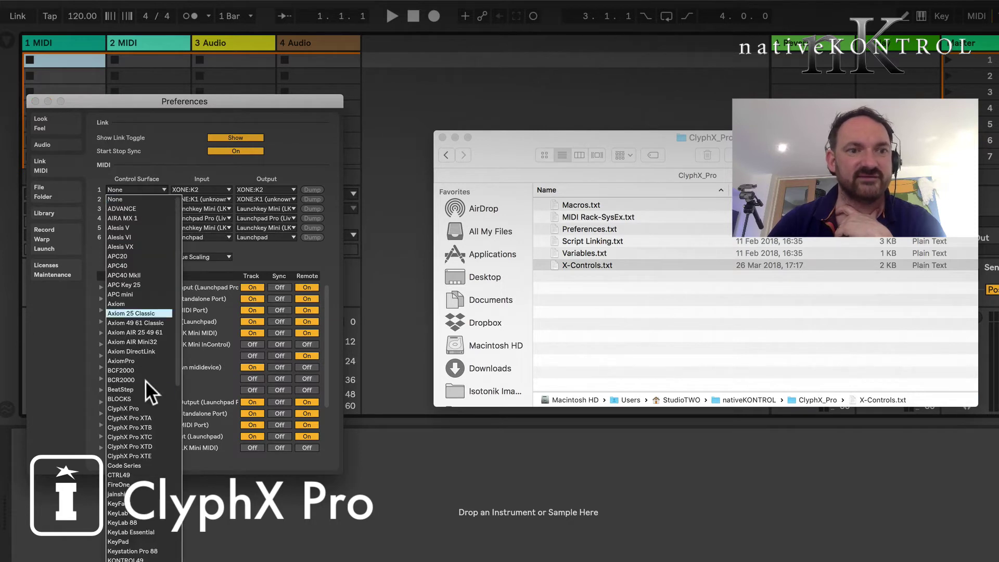
left_click(135, 407)
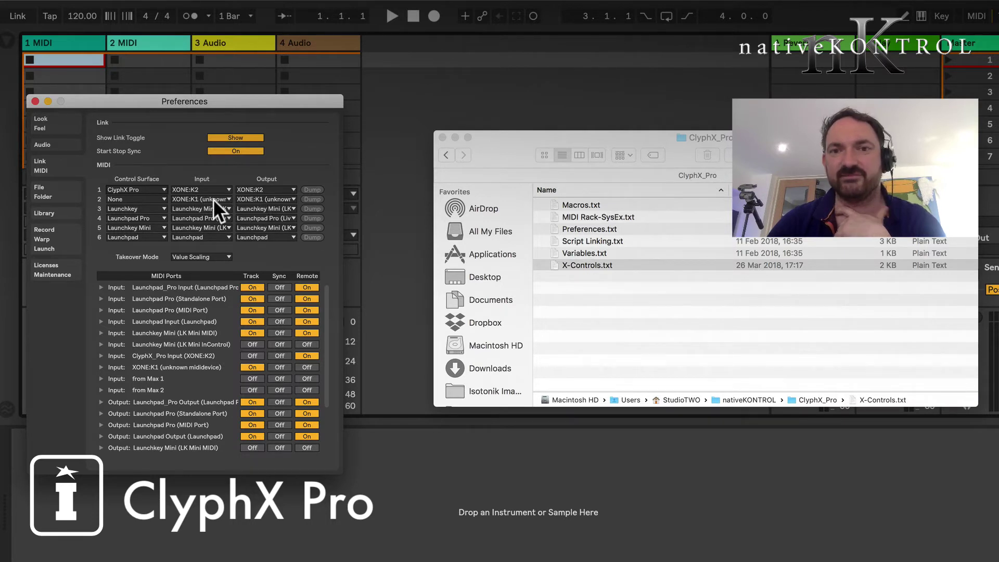
left_click(133, 197)
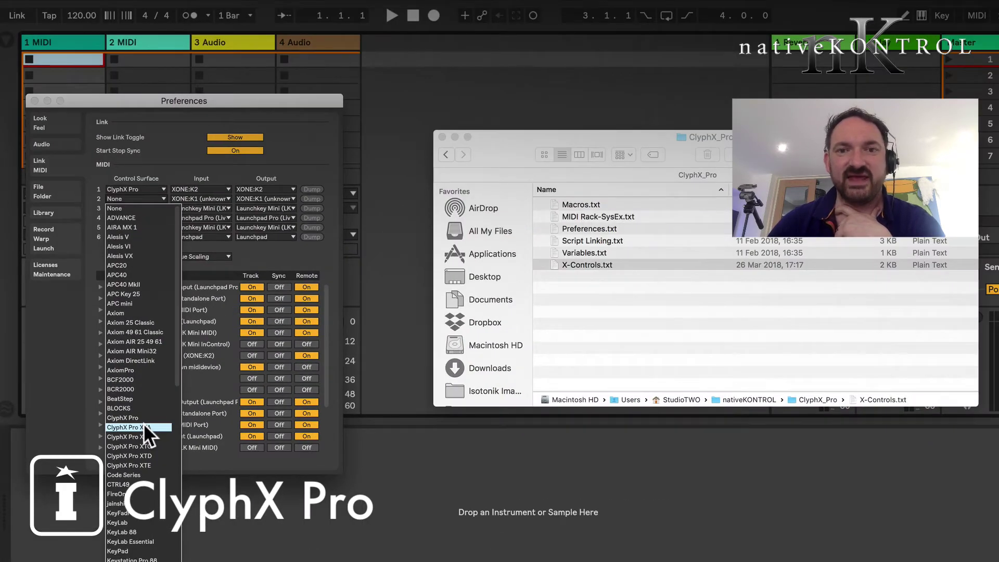
left_click(143, 427)
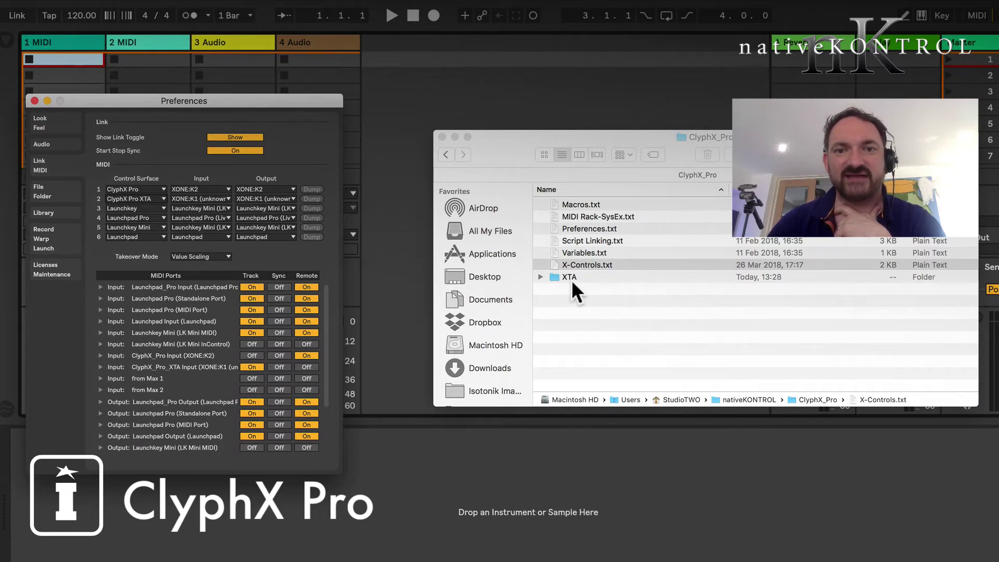
left_click(164, 208)
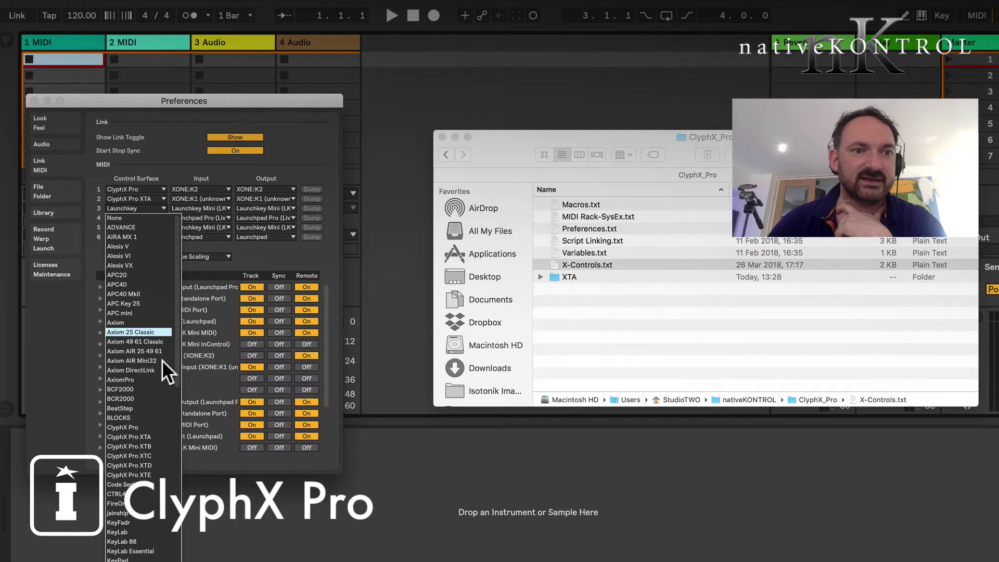
left_click(148, 456)
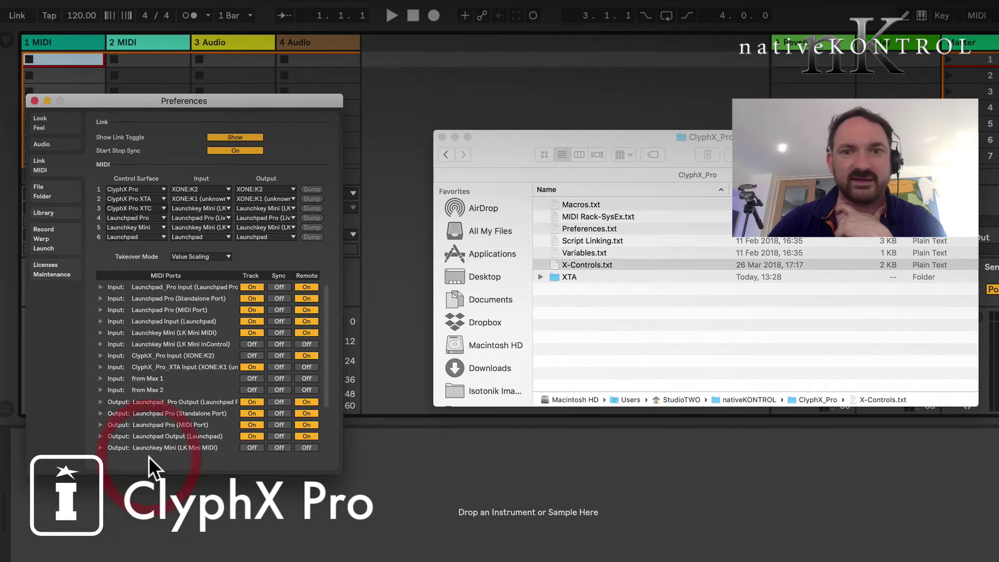
left_click(161, 208)
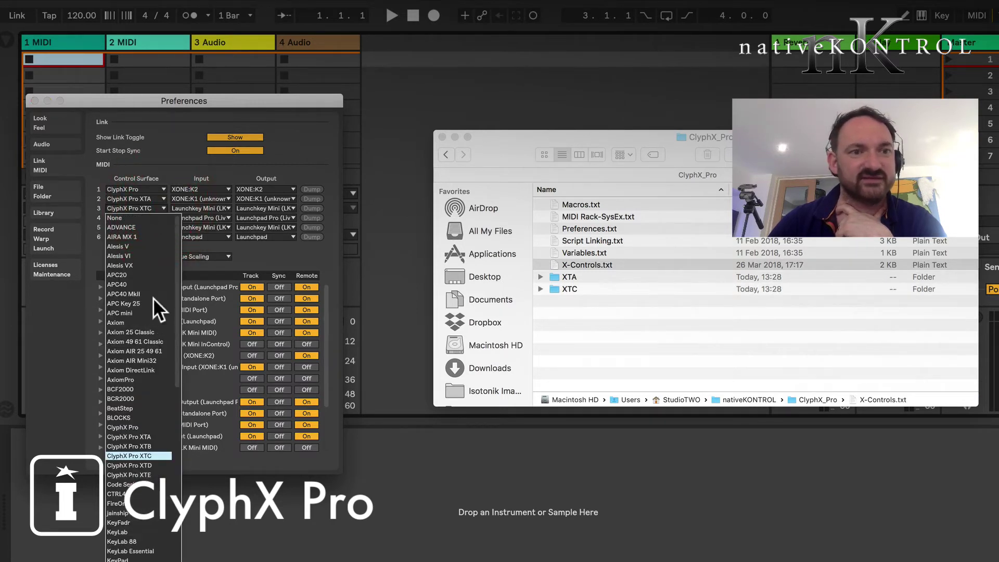
left_click(160, 447)
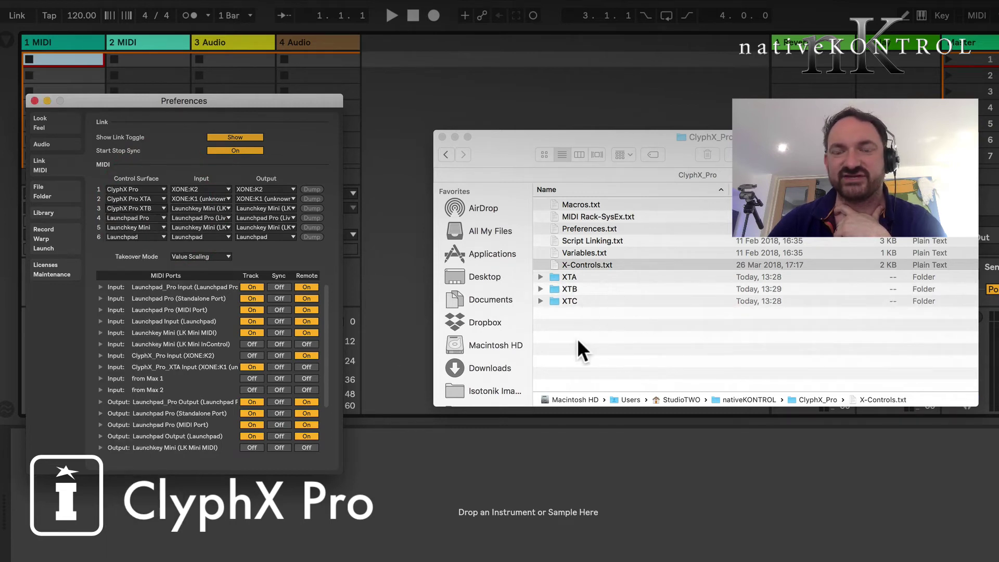
Expand the XTA folder in Finder and open its own X-Controls.txt
left_click(541, 276)
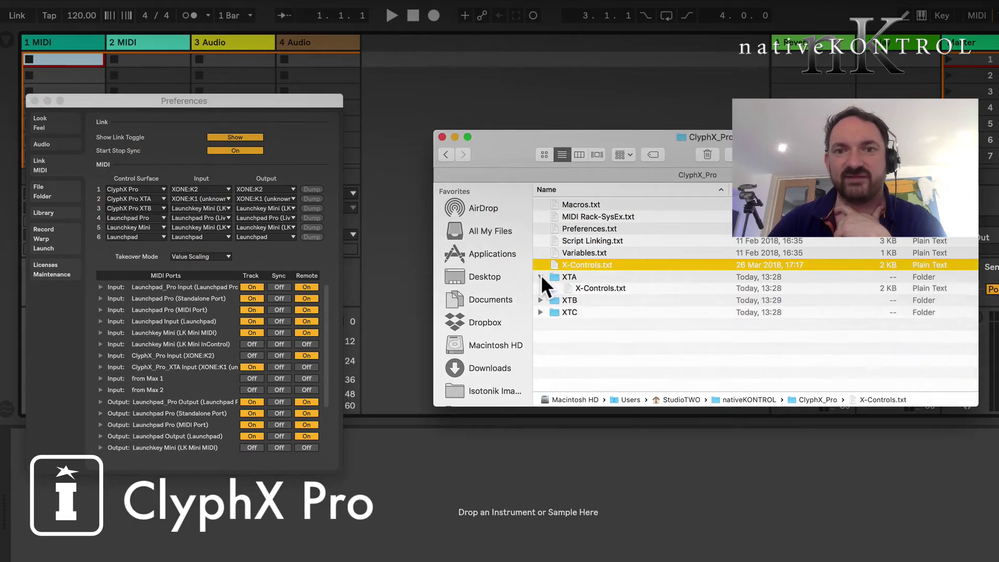
left_click(594, 289)
double_click(594, 289)
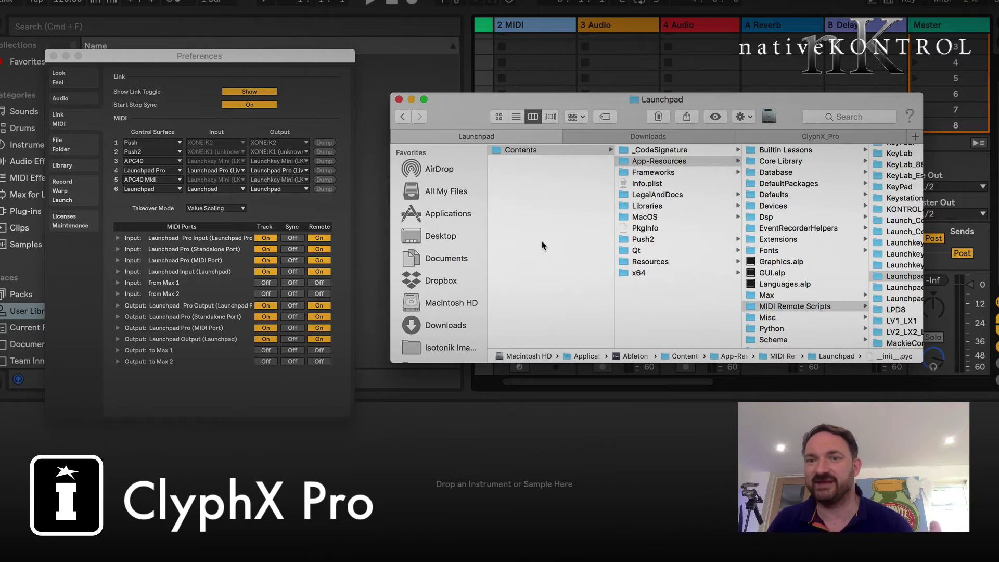
Switch Finder to the ClyphX_Pro tab showing the XTA, XTB and XTC folders
left_click(785, 134)
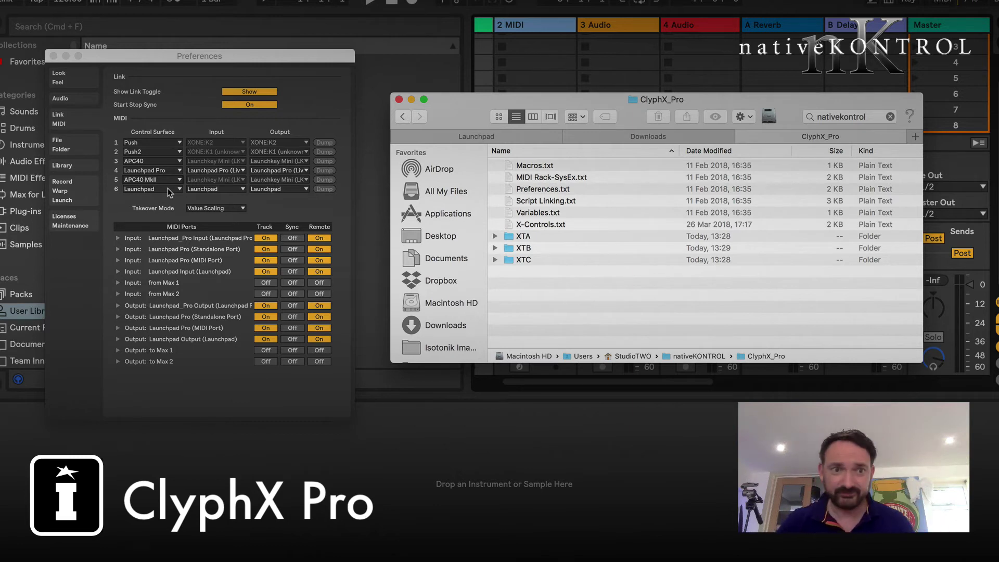
Bring Safari forward and read the Beatwise tip 'Loading ClyphX Pro from another script'
mouse_move(1, 1)
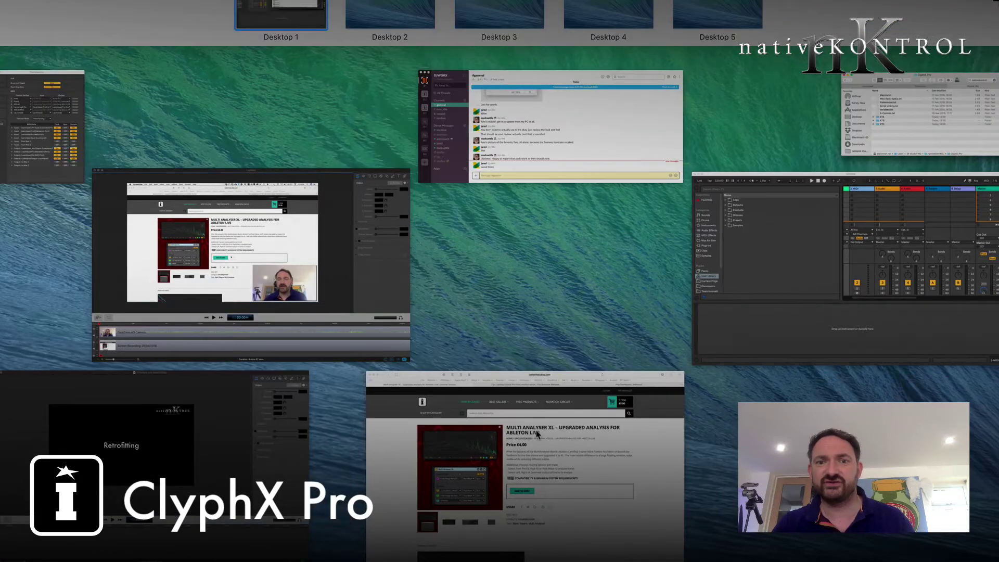
left_click(538, 434)
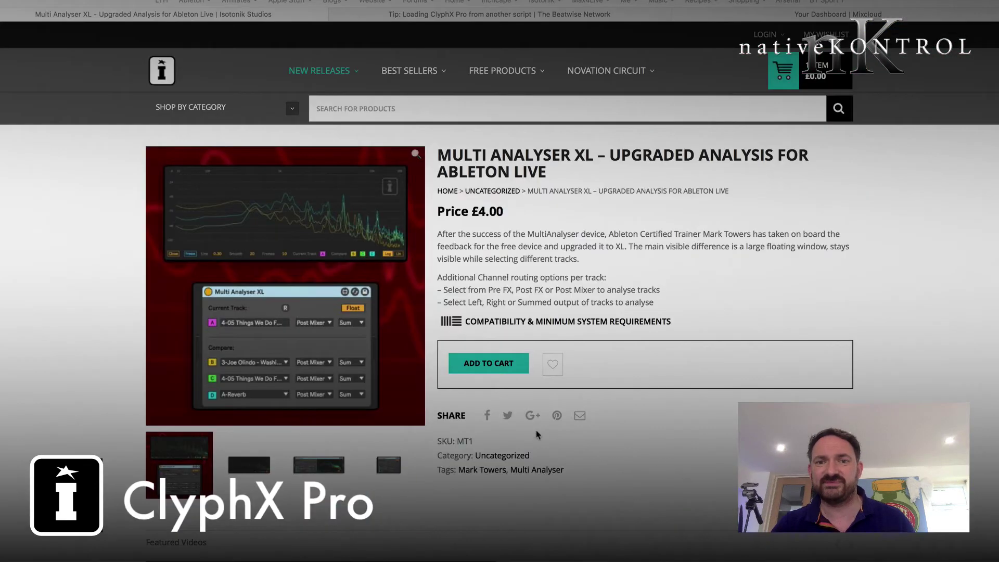
left_click(494, 15)
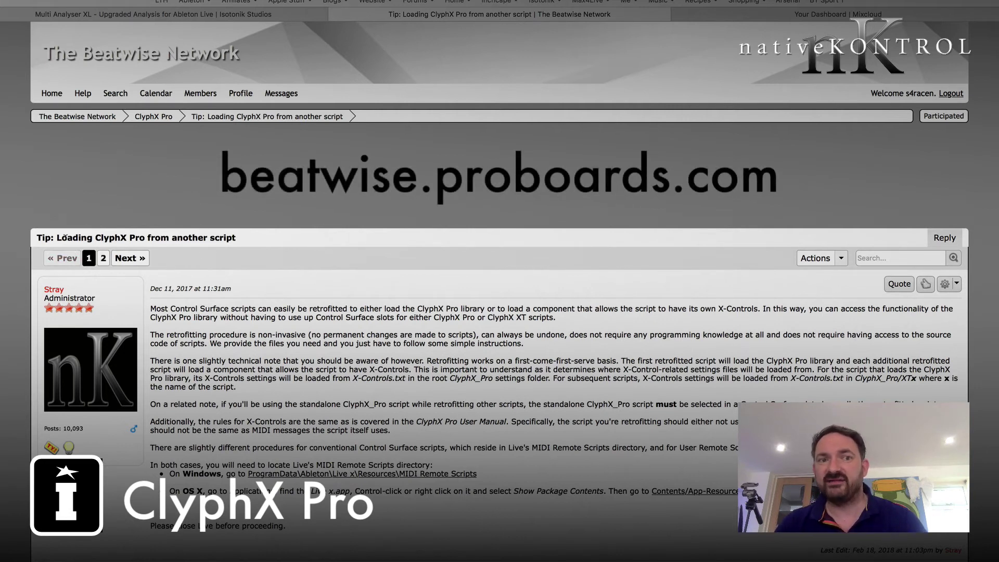
left_click_drag(57, 238, 276, 232)
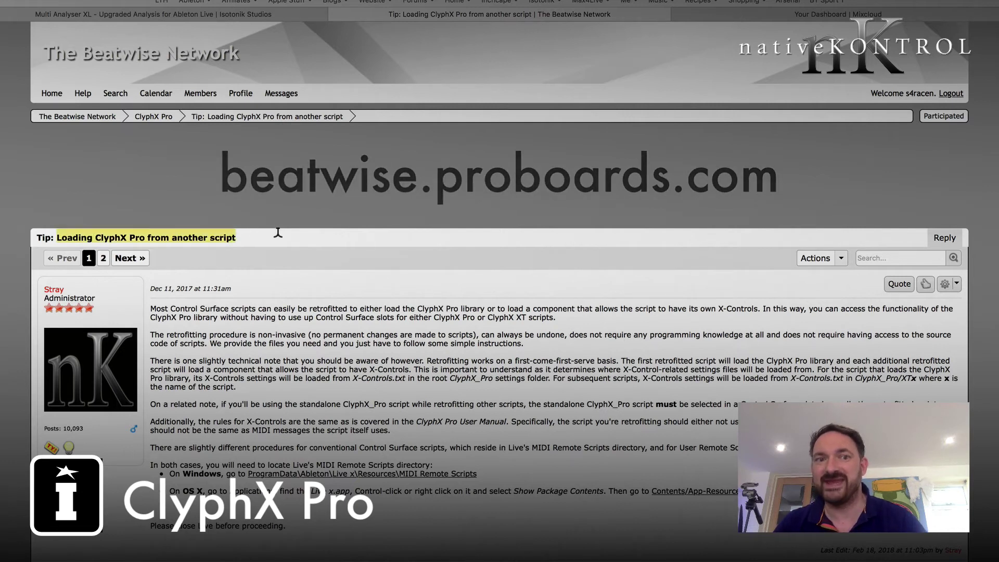
left_click(325, 307)
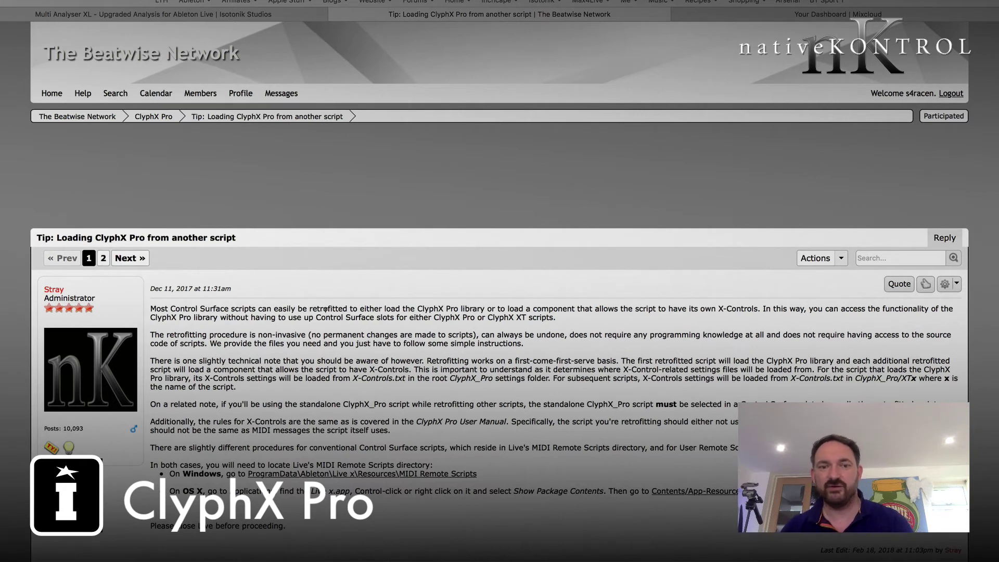
Bring Live's Preferences window back to the front from Mission Control
key("ctrl+Up")
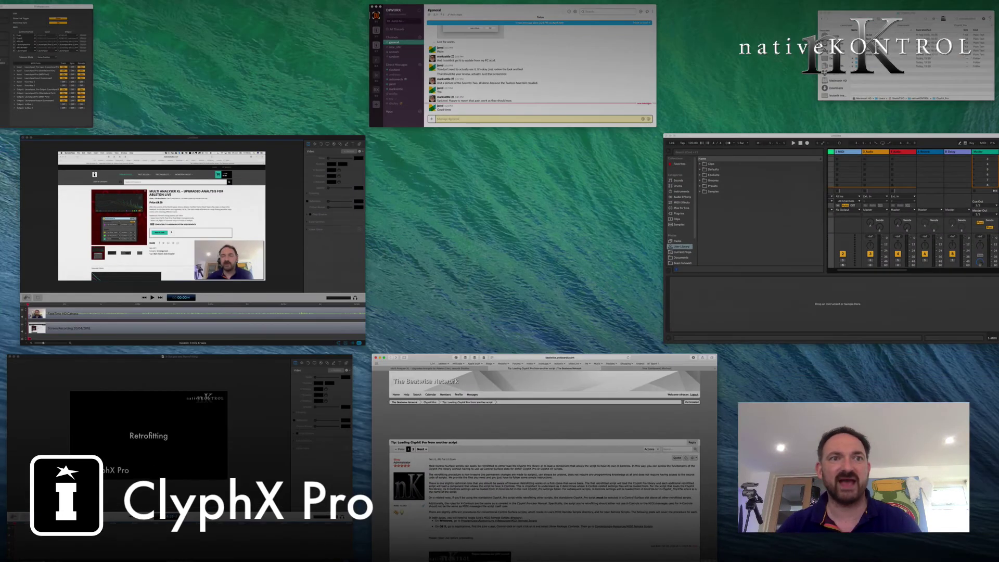
left_click(56, 76)
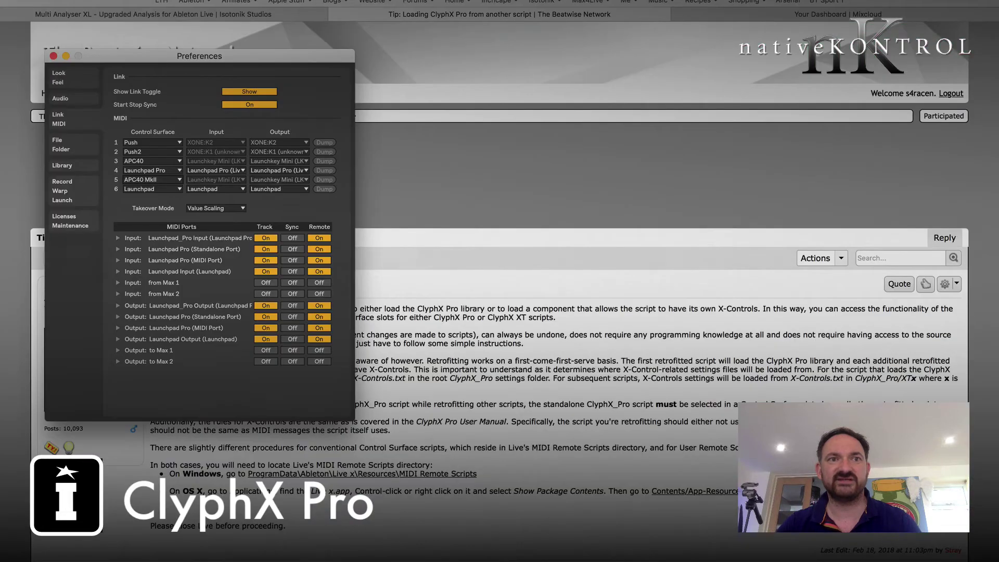
key("ctrl+Up")
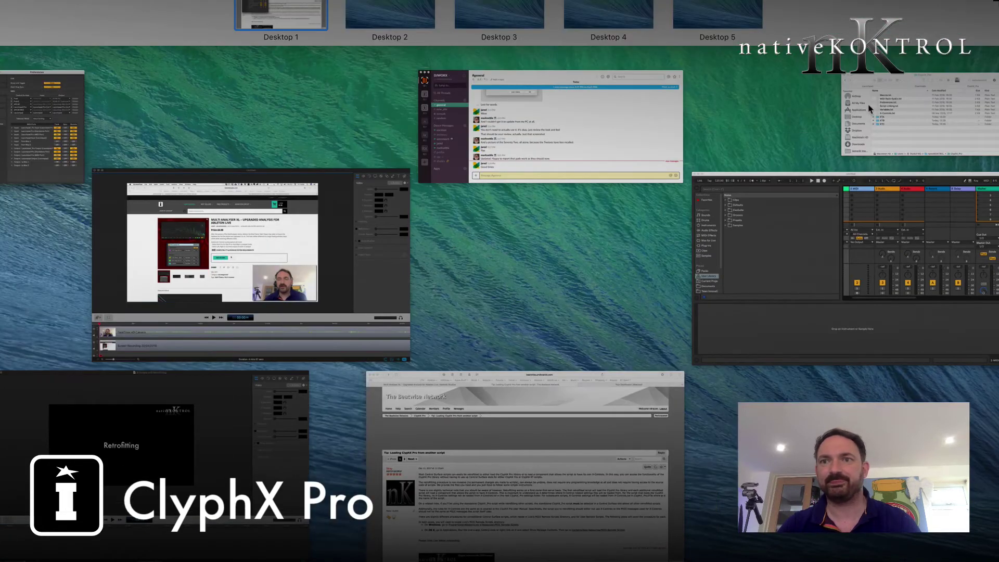
Bring the Finder ClyphX_Pro folder window to the front from Mission Control
left_click(872, 111)
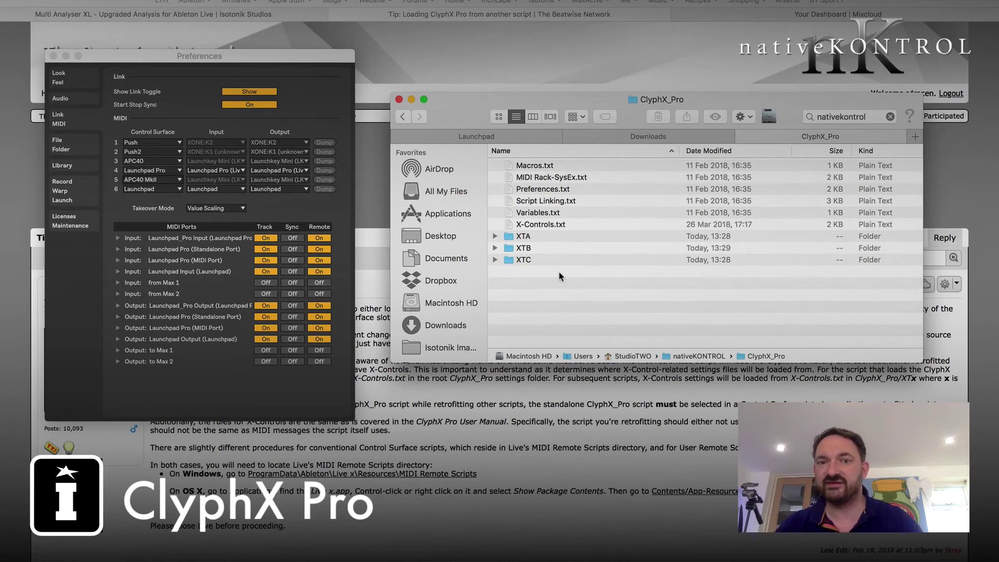
Bring Safari forward and scroll to the 'Retrofitting existing Control Surface scripts' post
left_click(536, 404)
scroll(536, 404, "down", 10)
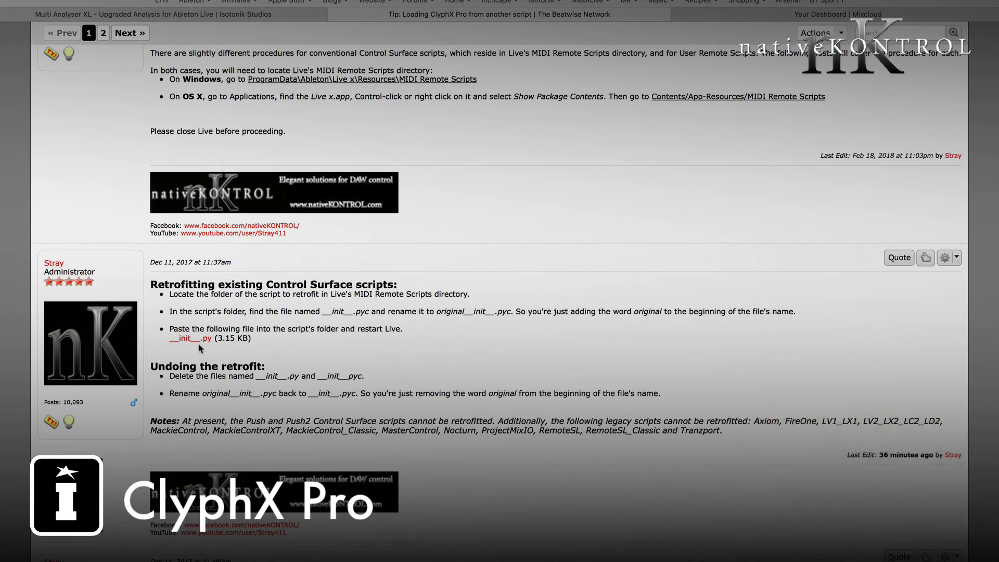
Switch to Finder and open the Launchpad tab at MIDI Remote Scripts/Launchpad
key("super+Tab")
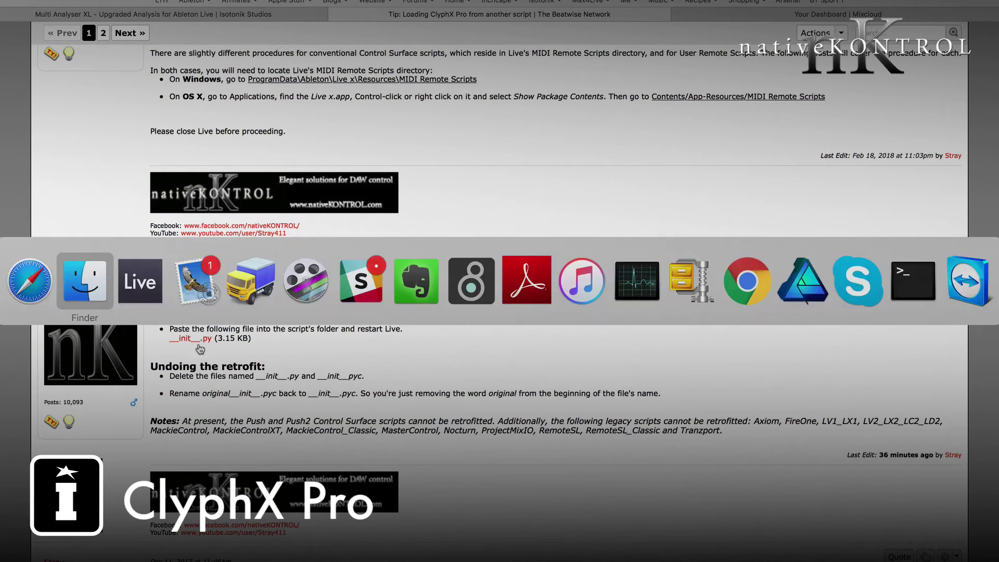
key("super+Tab")
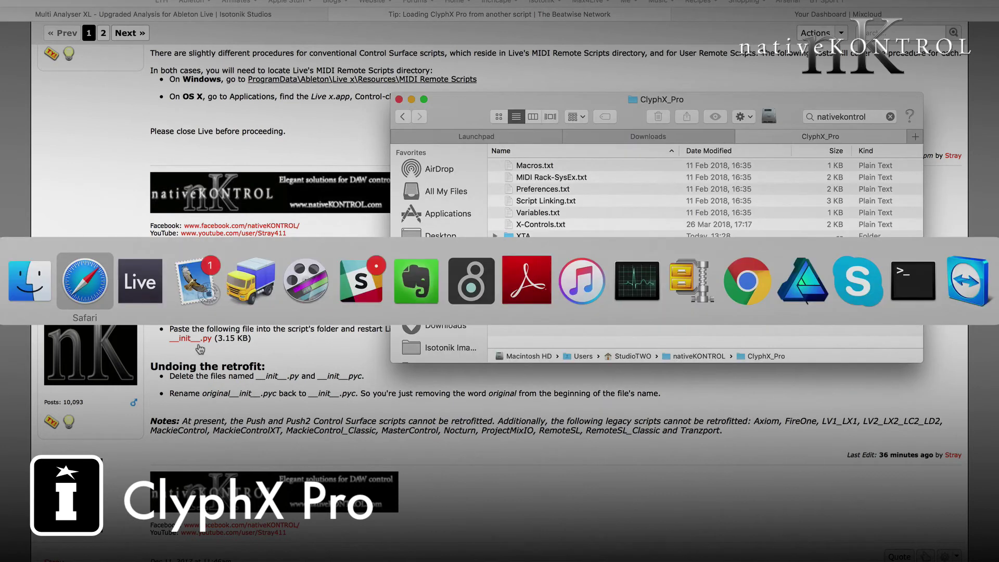
key("super+Tab")
key("super+Tab")
key("super+Tab")
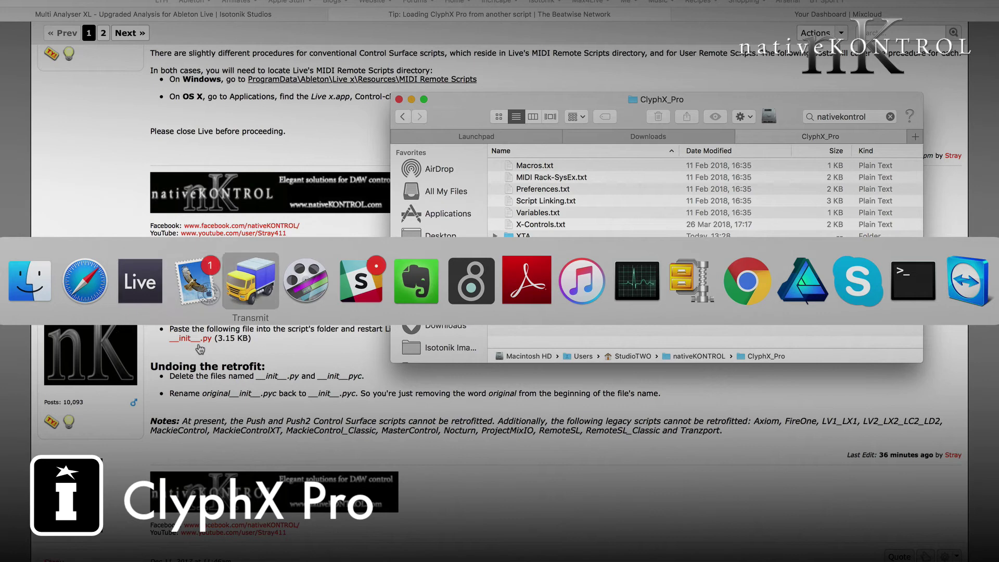
key("super+shift+Tab")
key("super+shift+Tab")
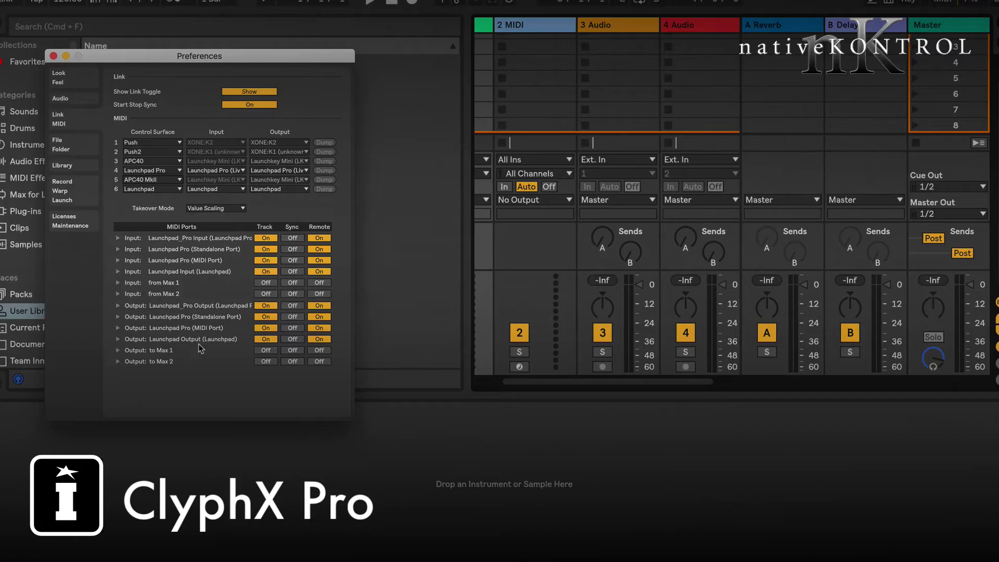
key("ctrl+Up")
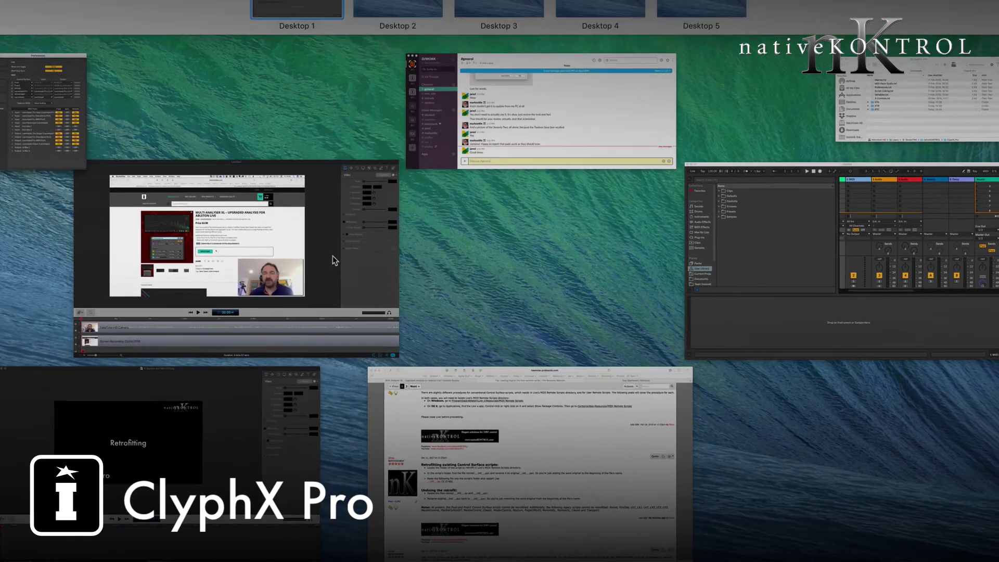
left_click(916, 117)
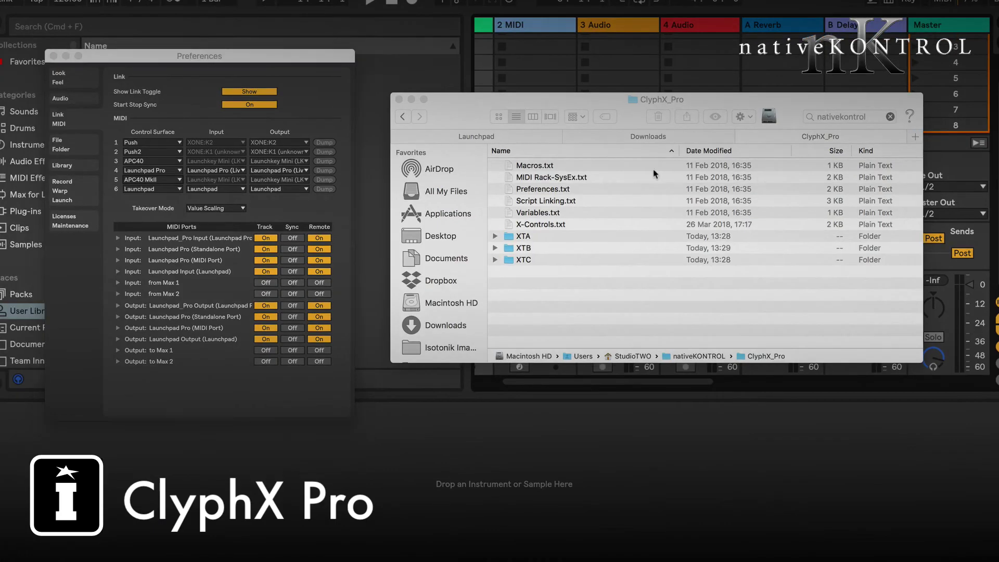
left_click(501, 139)
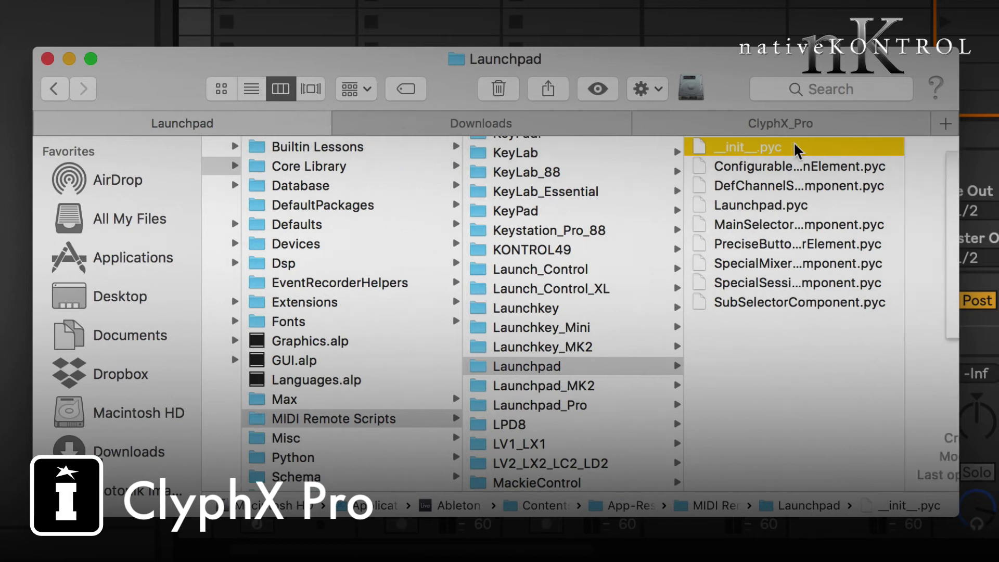
Rename the Launchpad script's __init__.pyc to __original_init__.pyc
key("Return")
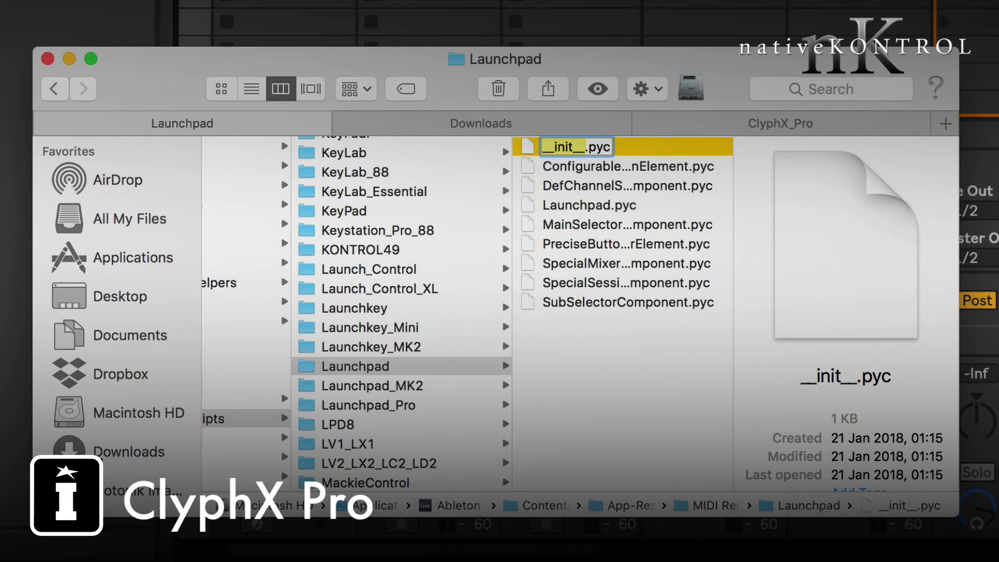
key("Return")
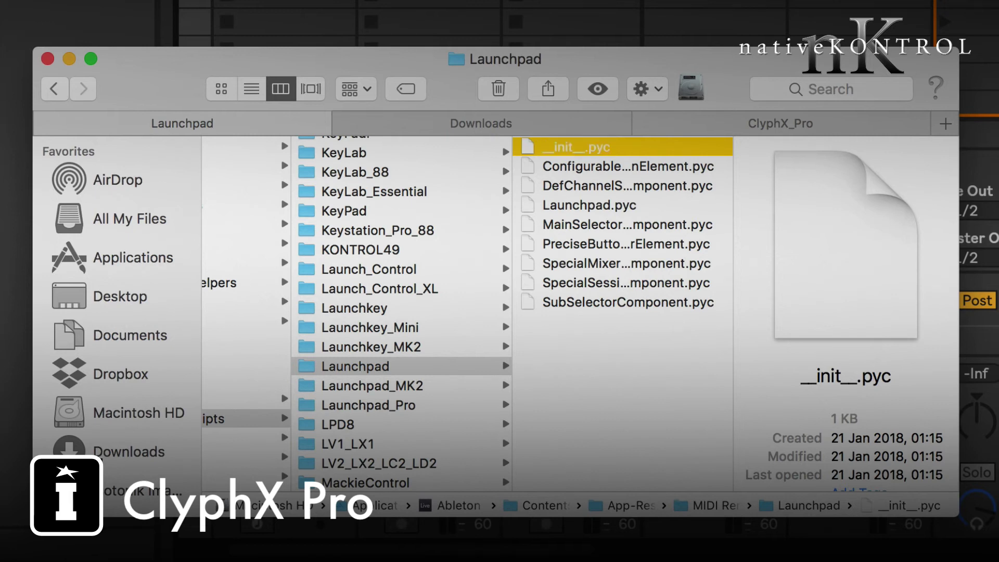
key("Return")
key("Left")
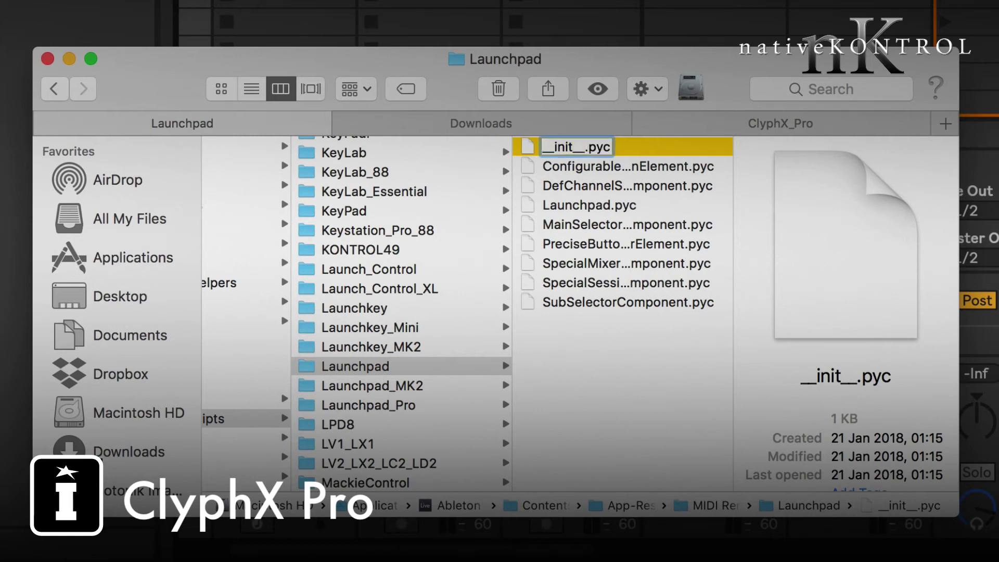
key("Right")
key("Right")
type("o")
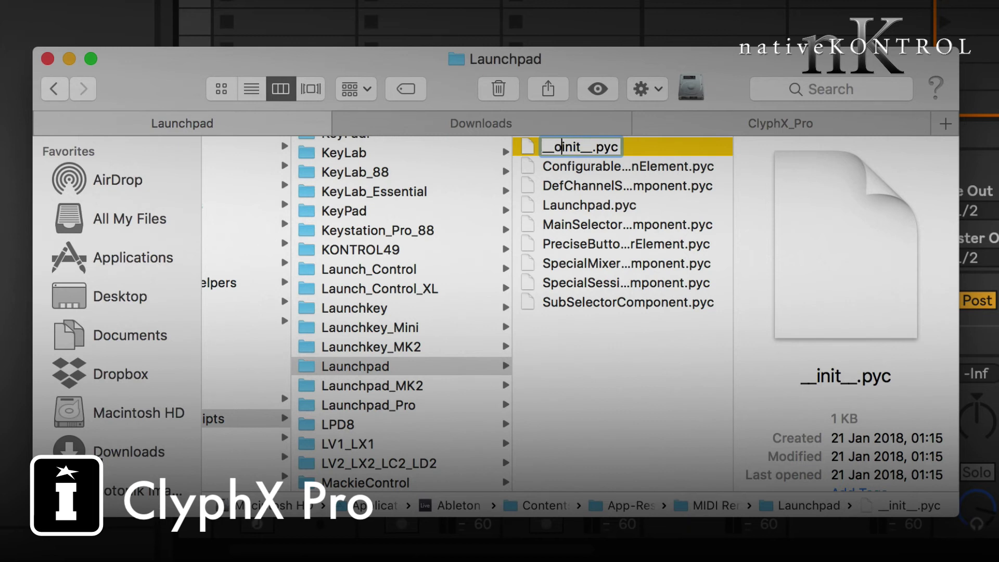
type("riginal")
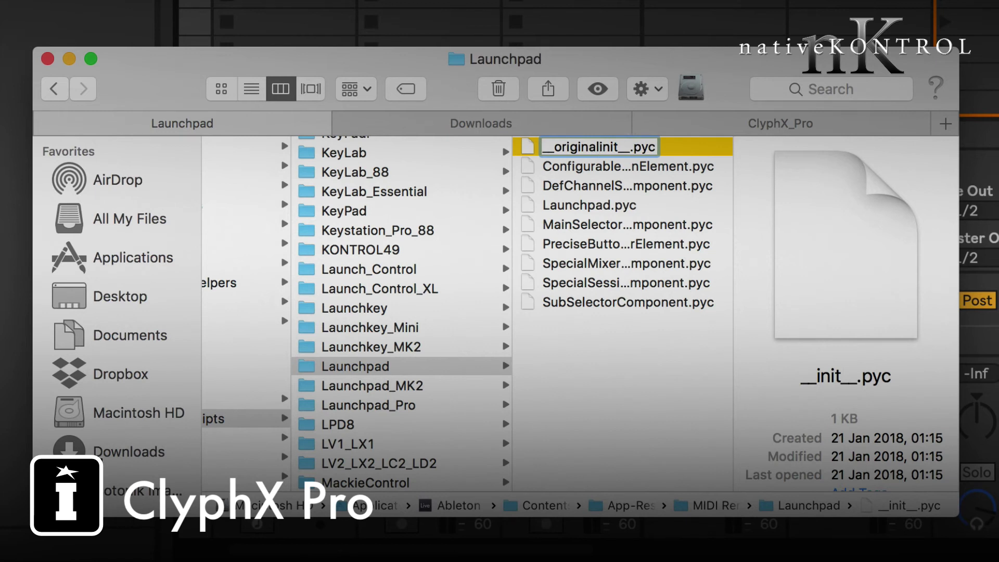
type("_")
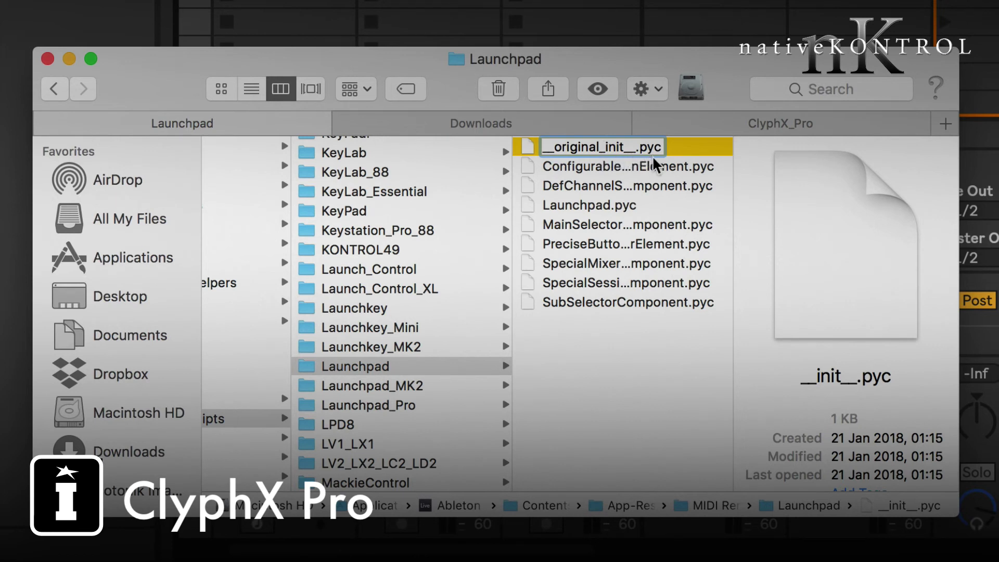
key("Return")
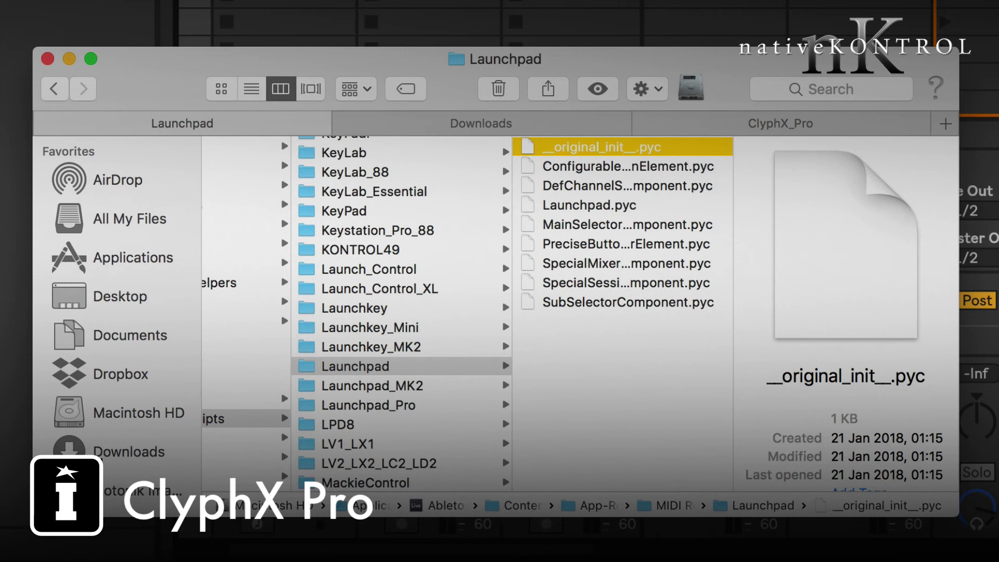
Copy __init__.py from Downloads into the Launchpad_Pro script folder, beside __original_init__.pyc
left_click(481, 124)
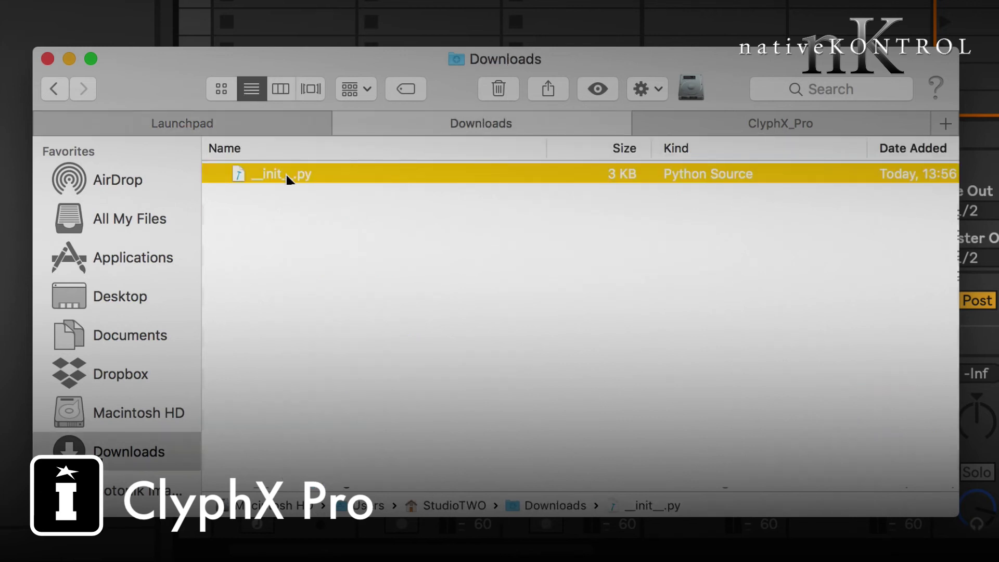
left_click_drag(286, 173, 611, 364)
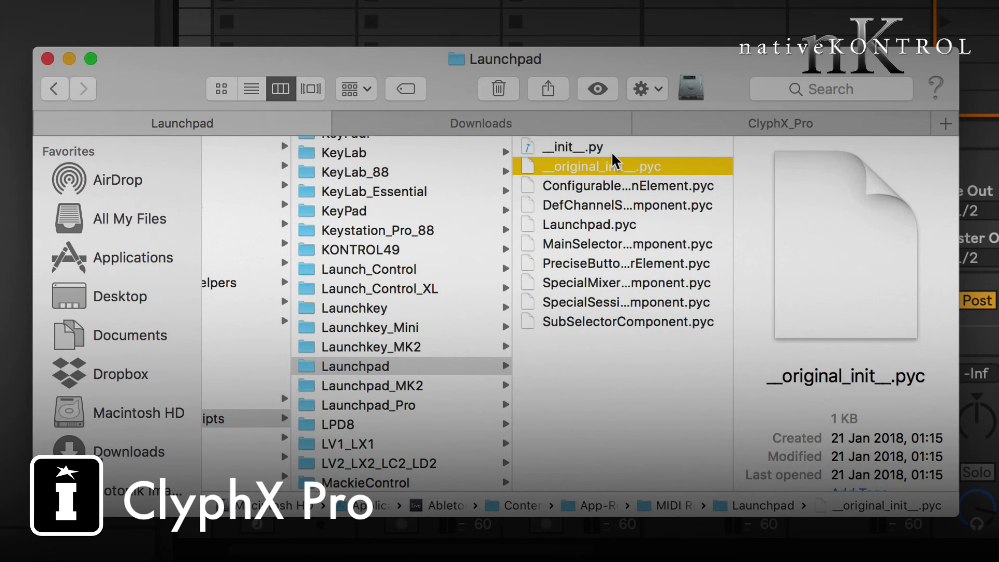
left_click(412, 405)
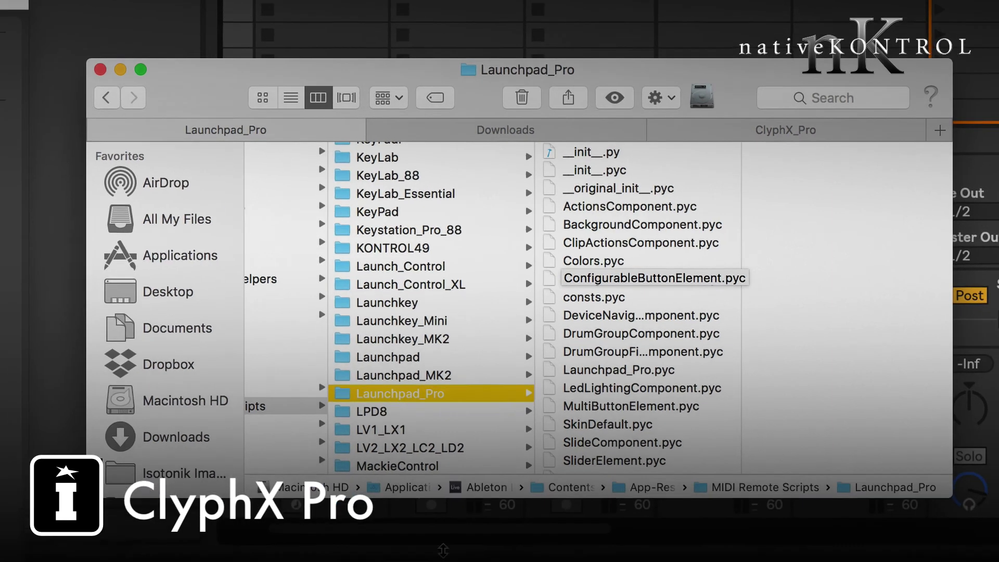
key("super+w")
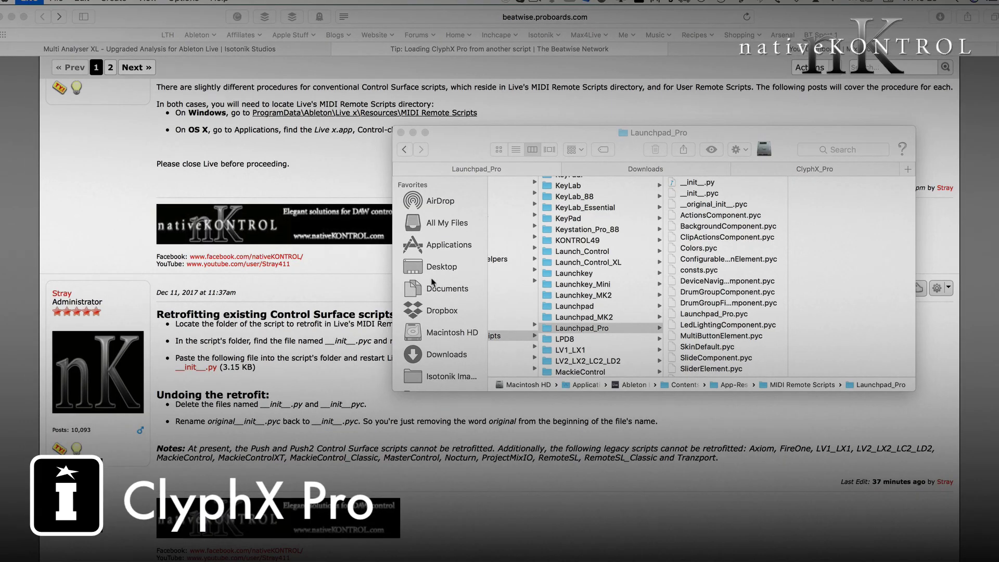
Close the Finder window and reopen Preferences from Live's application menu
key("super+Tab")
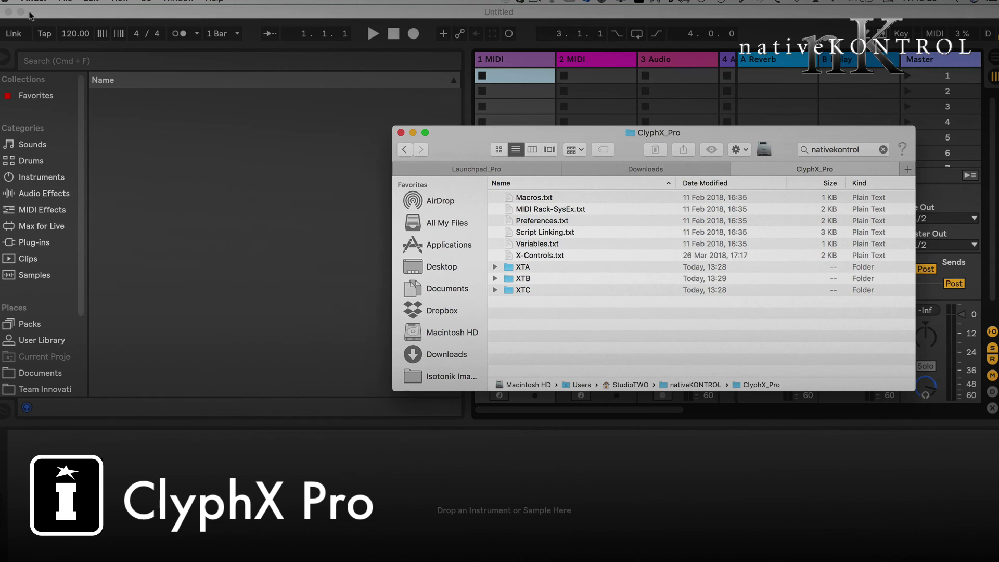
key("super+w")
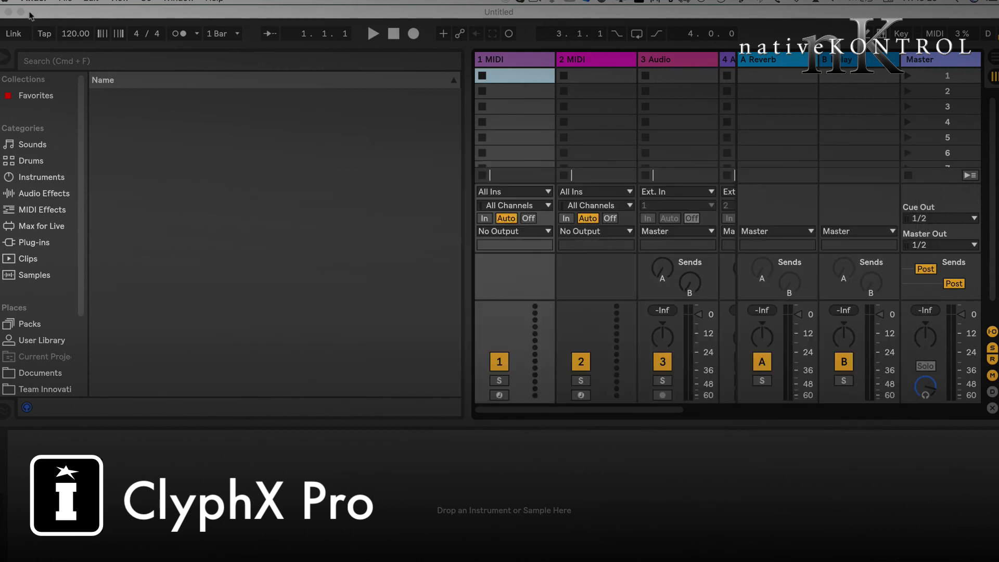
left_click(91, 10)
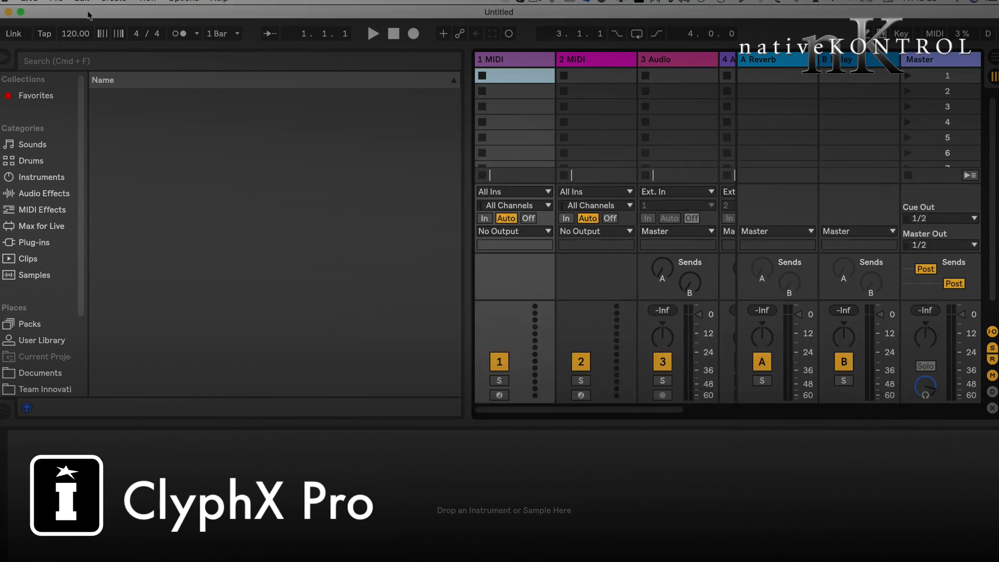
left_click(9, 2)
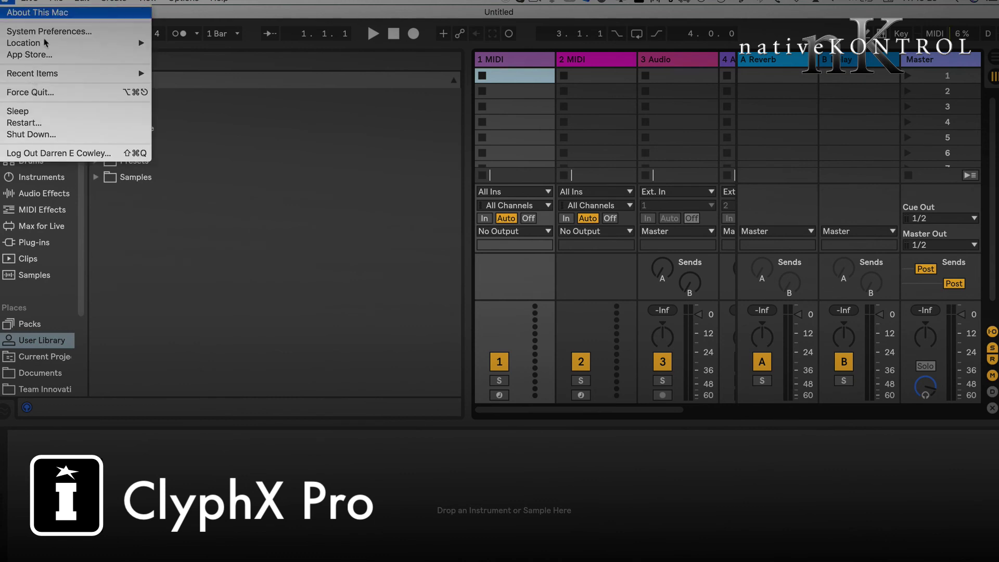
left_click(35, 2)
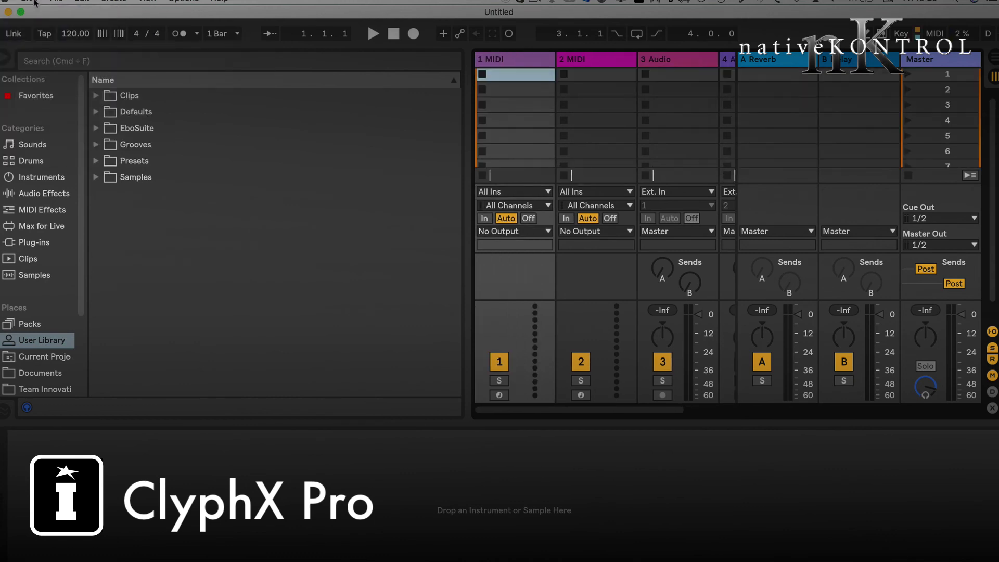
left_click(35, 2)
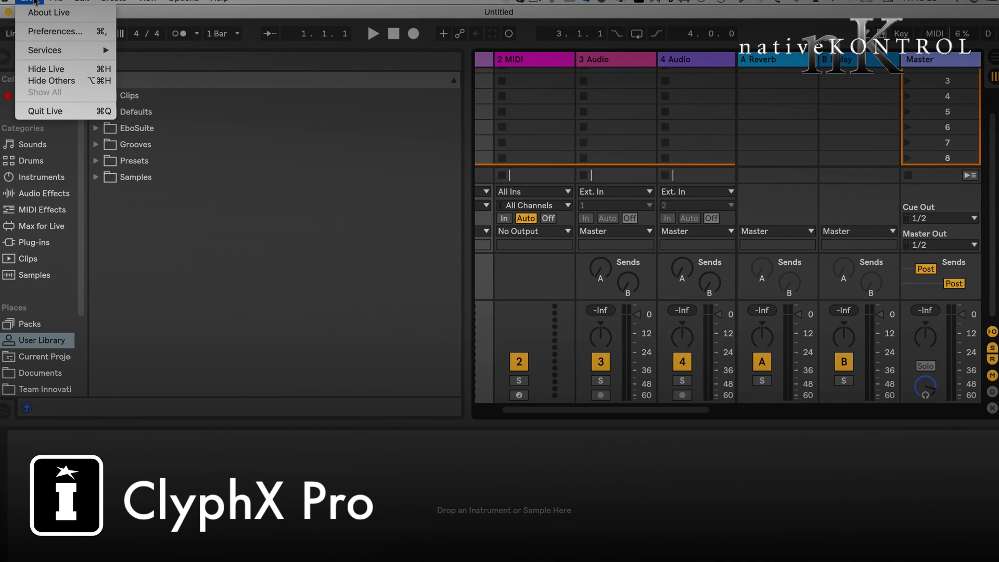
left_click(52, 32)
Move Preferences left and expand XTLaunchpad in ClyphX_Pro to reveal its X-Controls.txt
key("super+Tab")
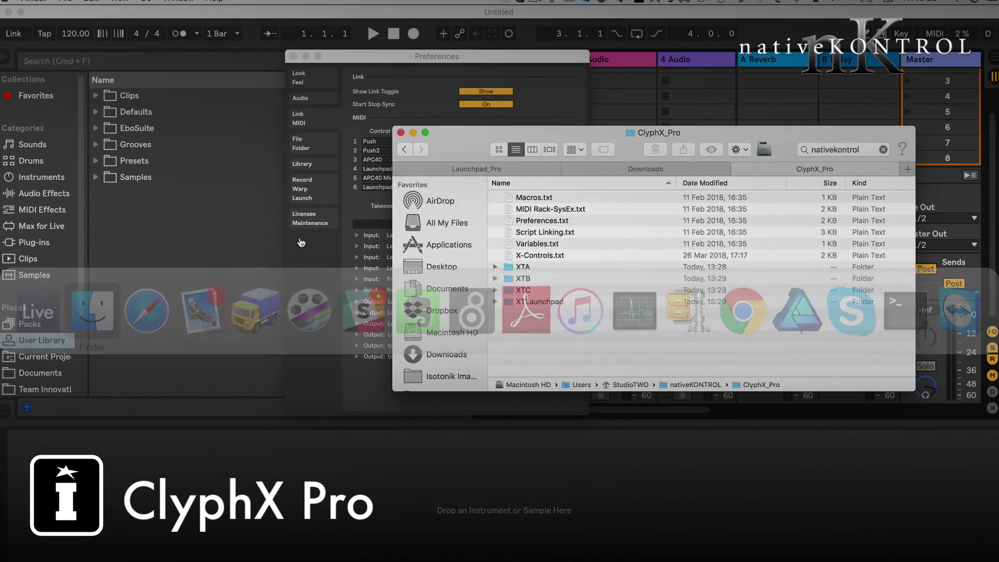
left_click_drag(475, 59, 245, 58)
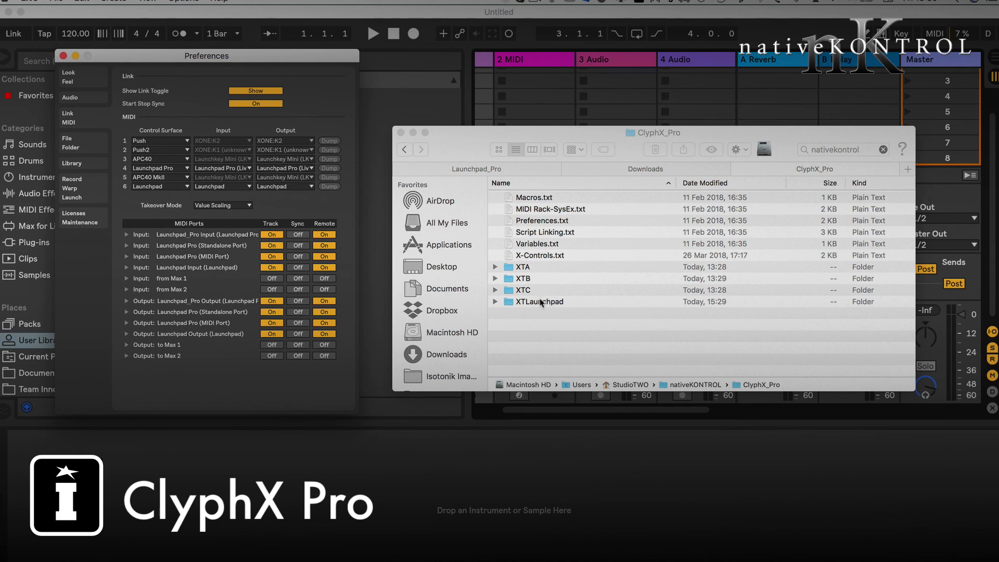
left_click(495, 303)
left_click(495, 303)
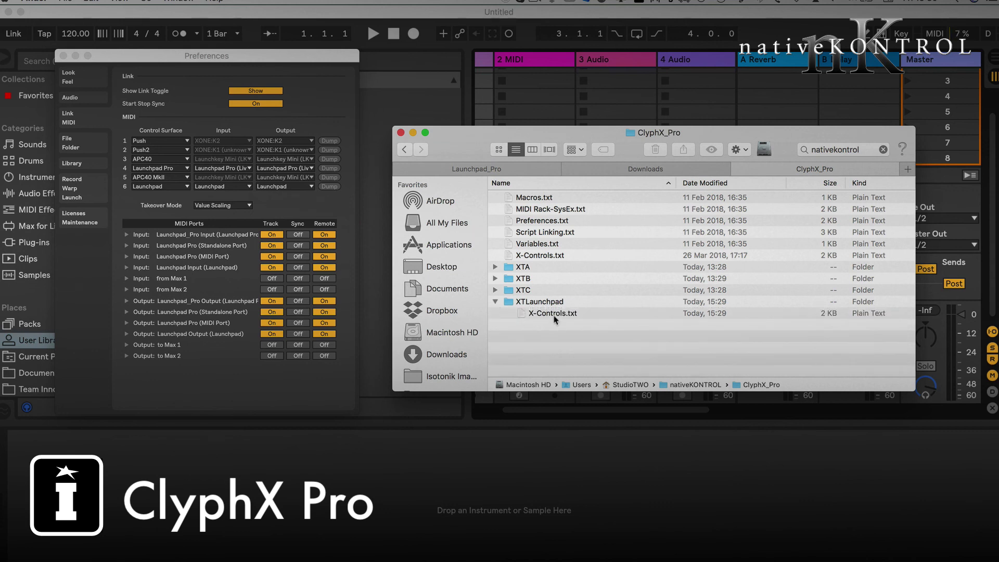